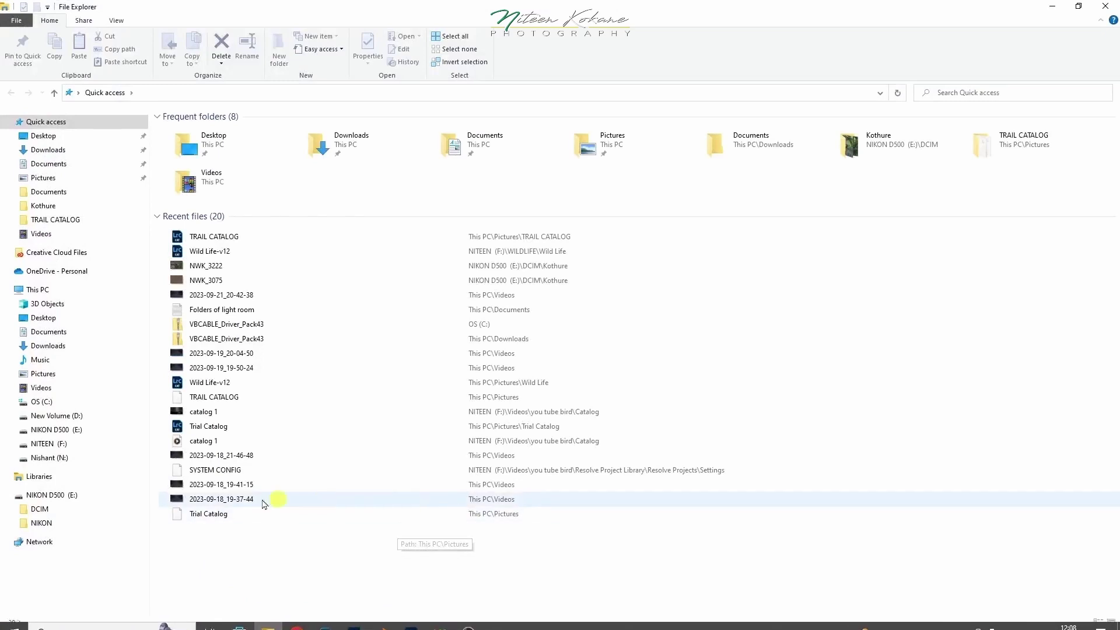
Create a new folder named WILD LIFE at the root of the F: drive
click(46, 444)
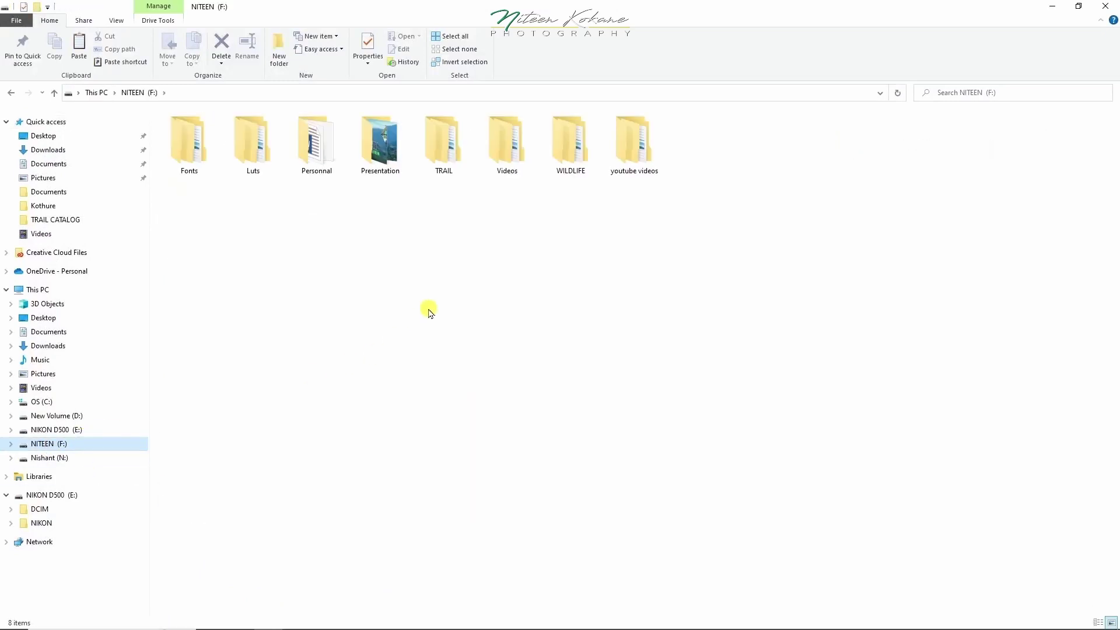
right_click(512, 250)
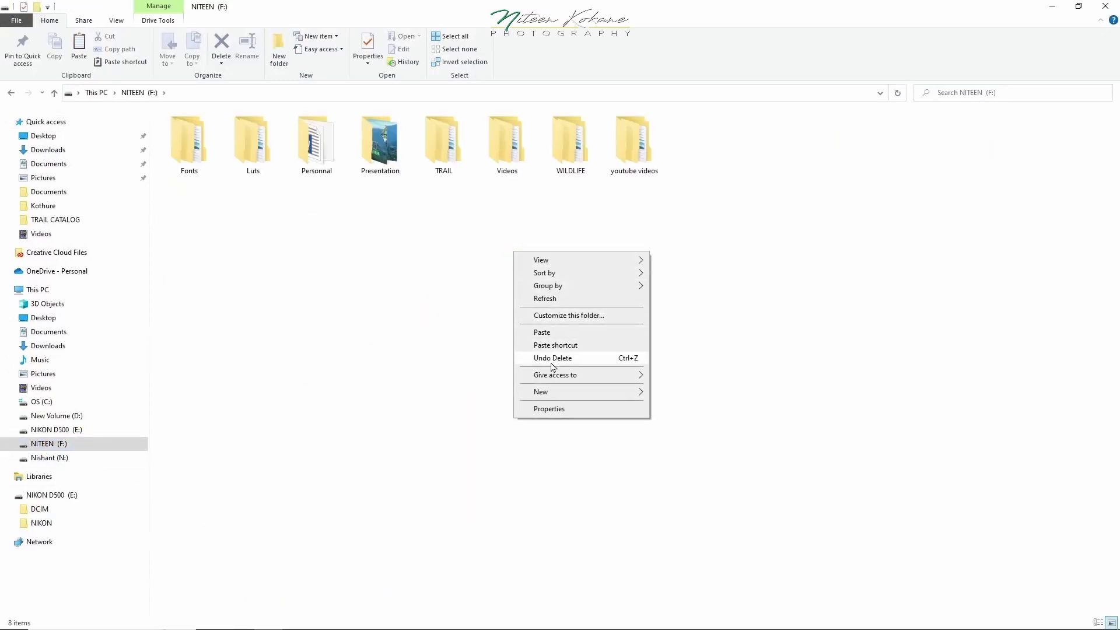
mouse_move(547, 397)
click(677, 393)
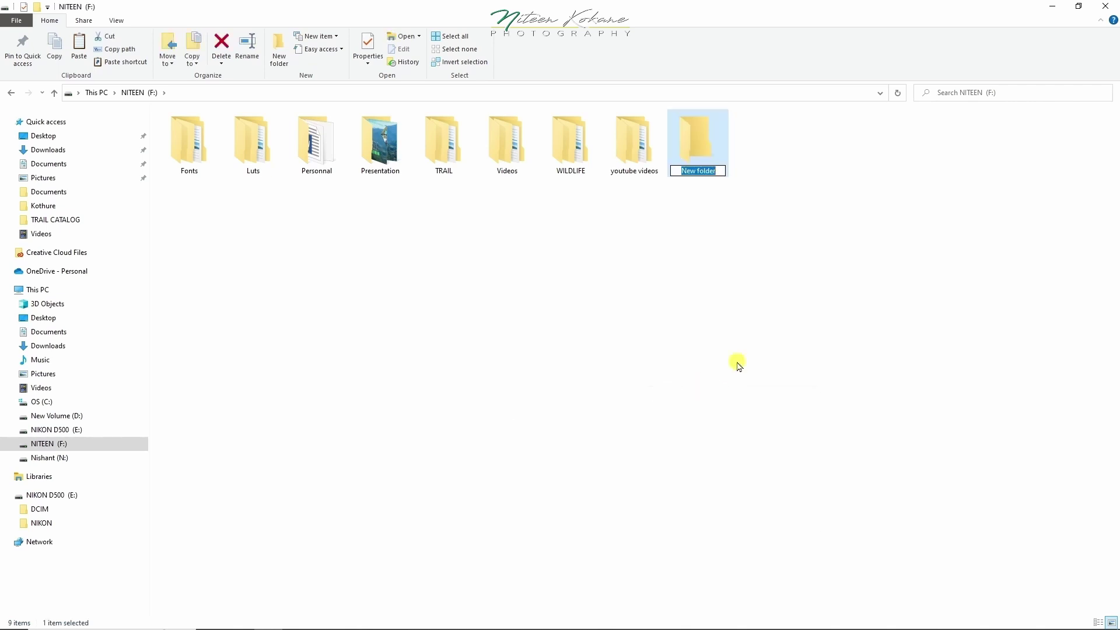
text(W)
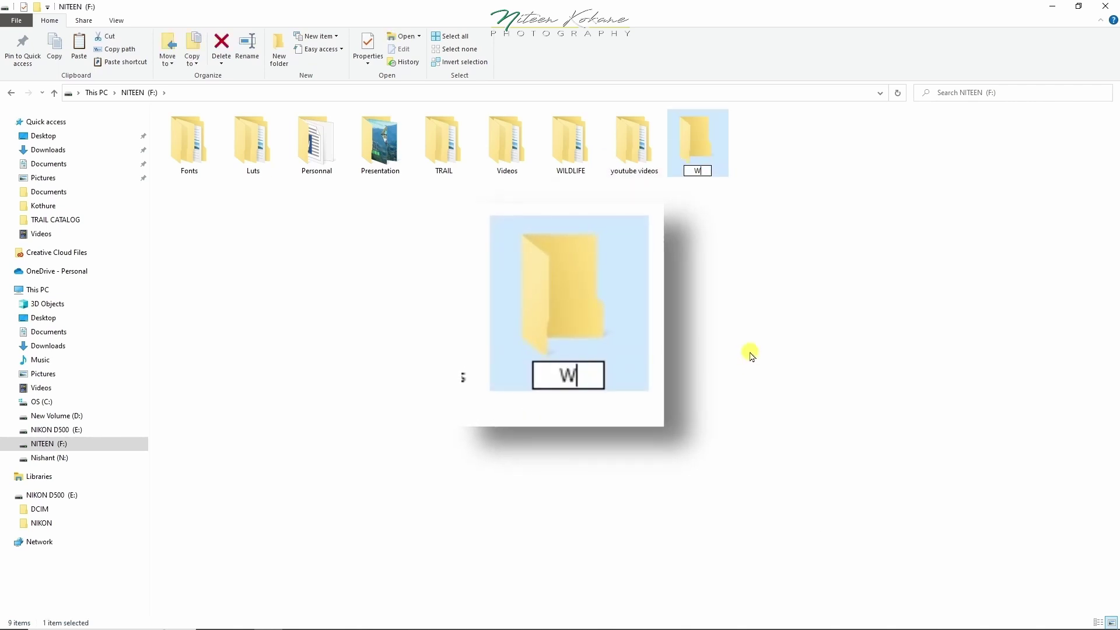
text(ILD LI)
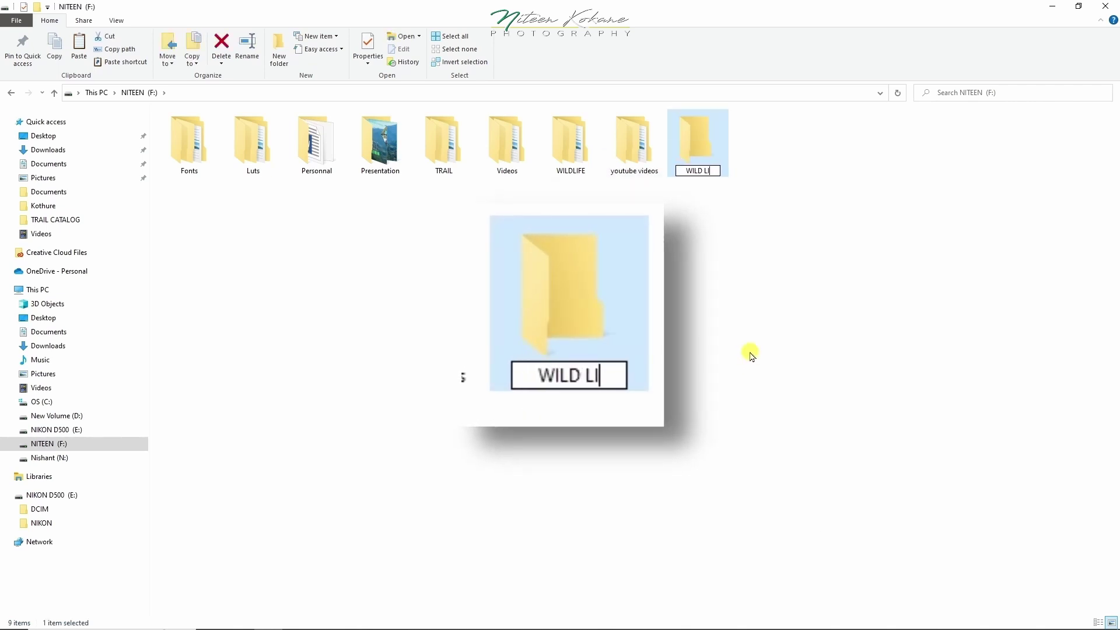
text(FE)
click(751, 355)
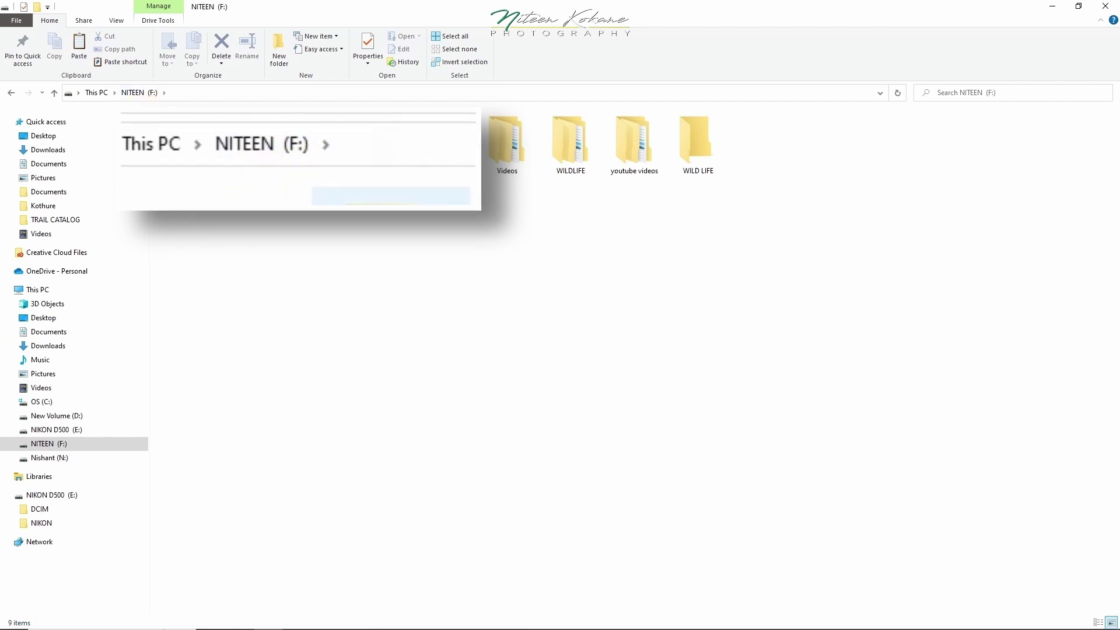
Create a subfolder named 1NMBS3AUG23 inside the WILD LIFE folder
double_click(698, 153)
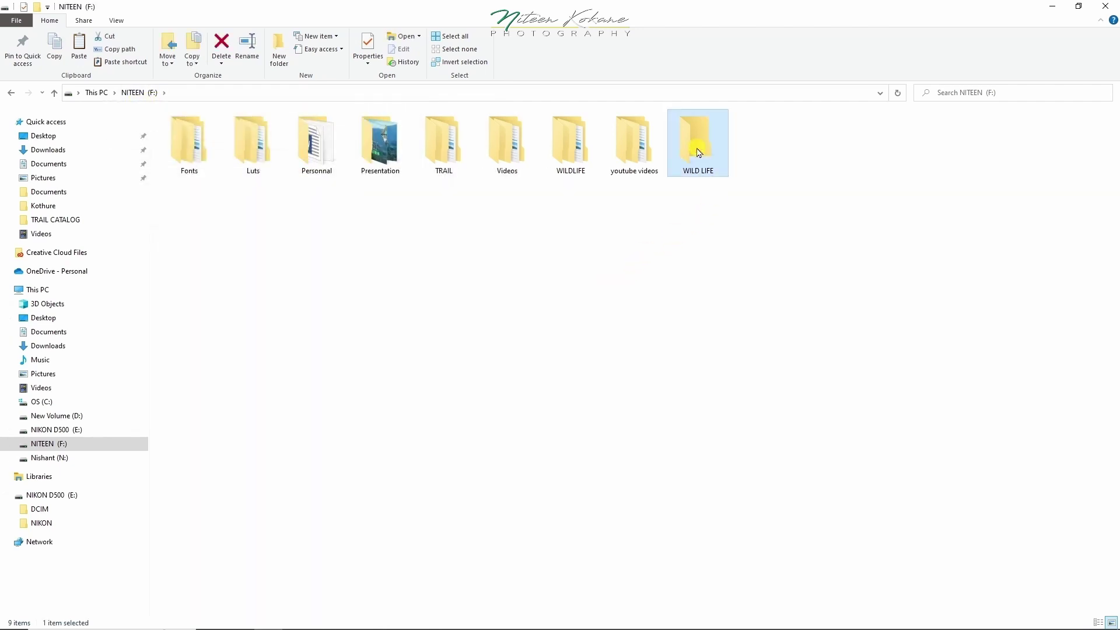
right_click(390, 211)
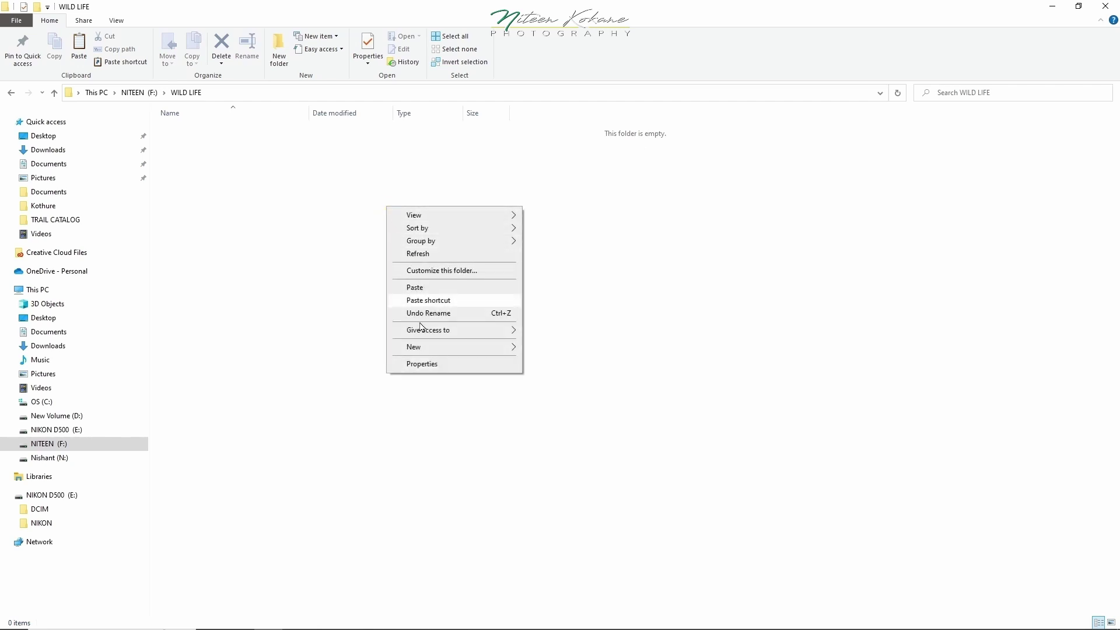
mouse_move(441, 347)
click(549, 348)
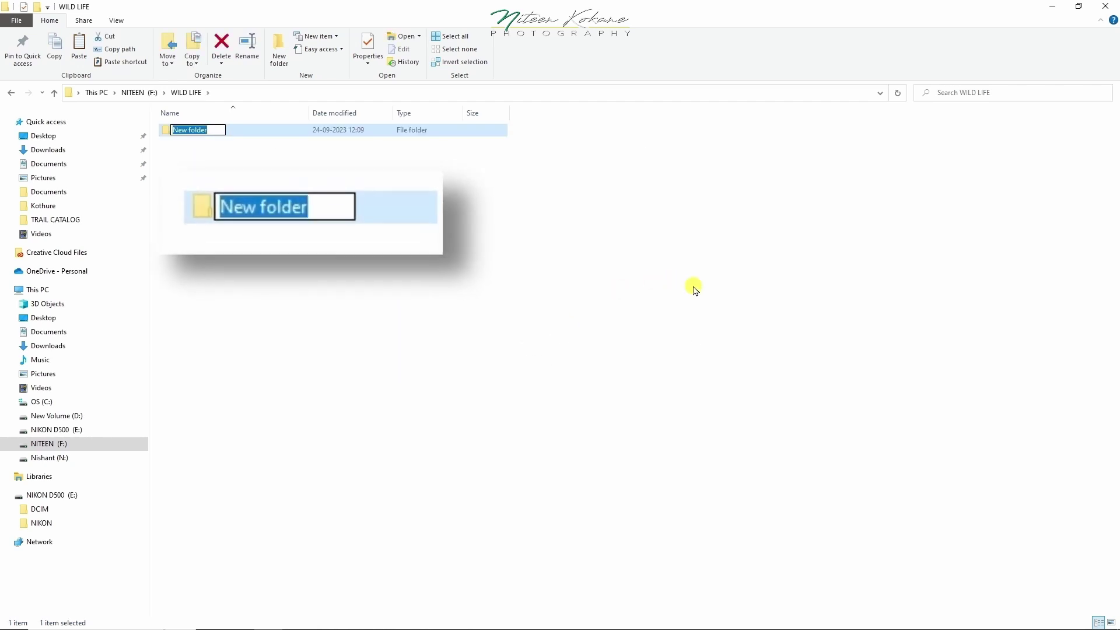
text(1NMBS)
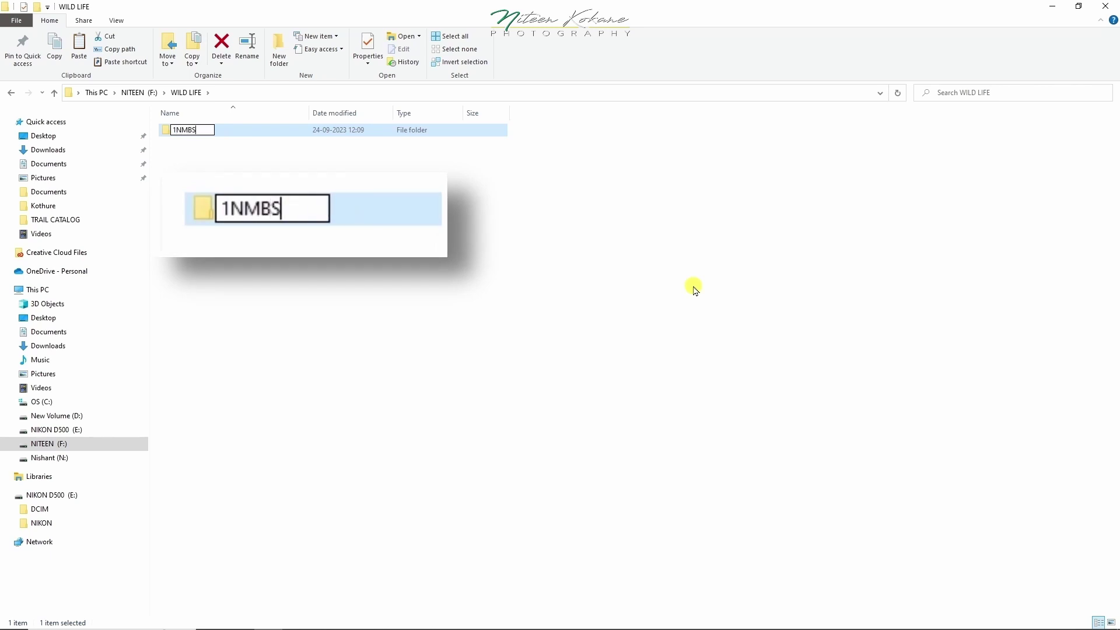
text(3AUG)
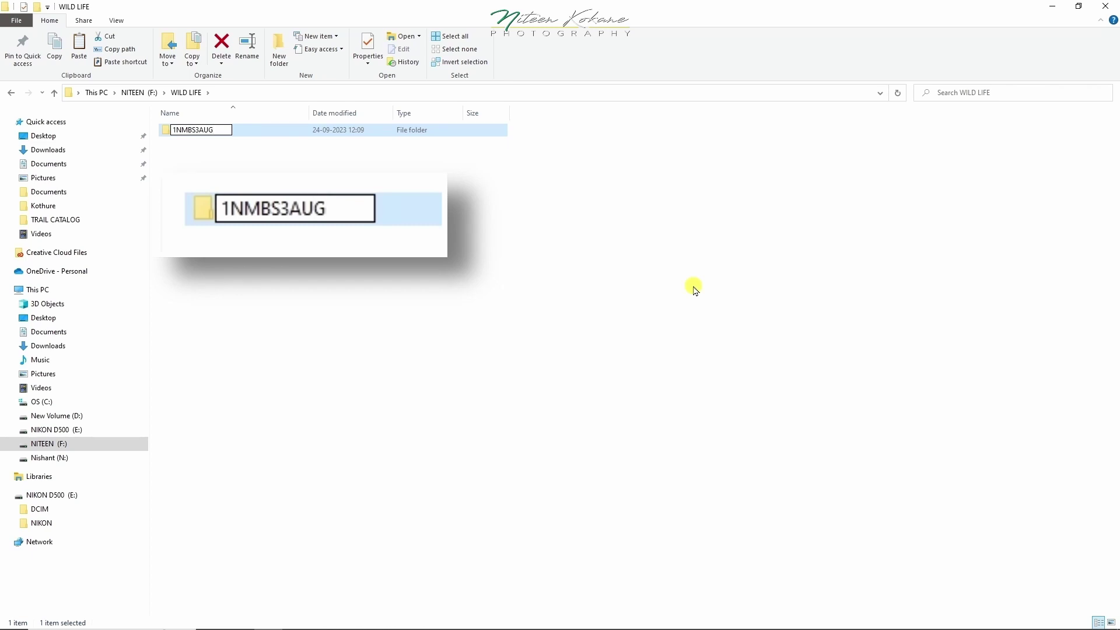
text(23)
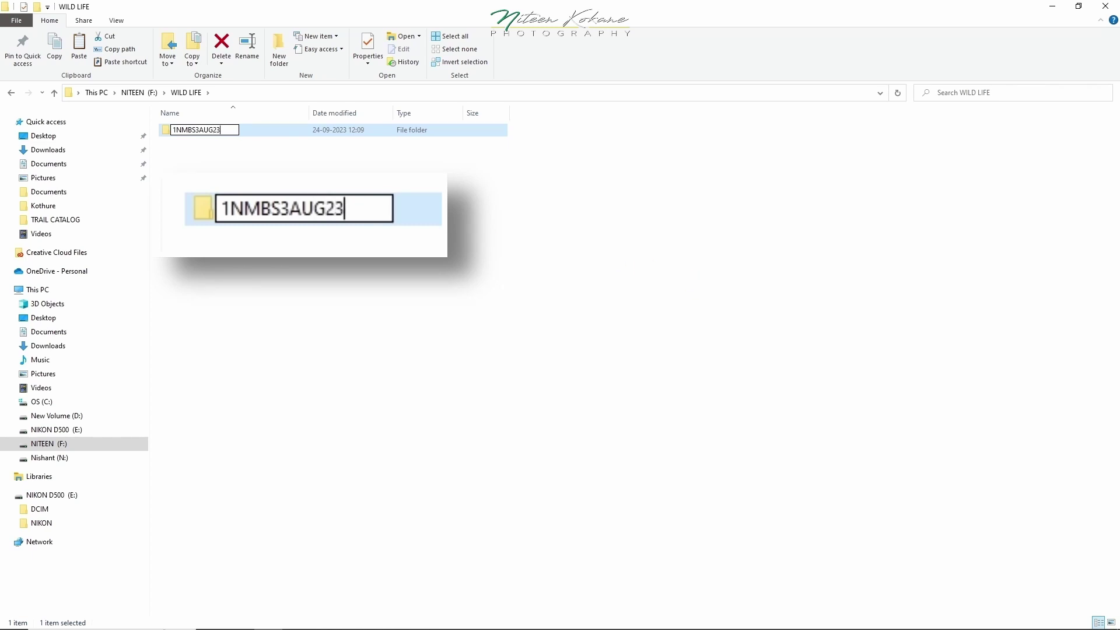
key(Return)
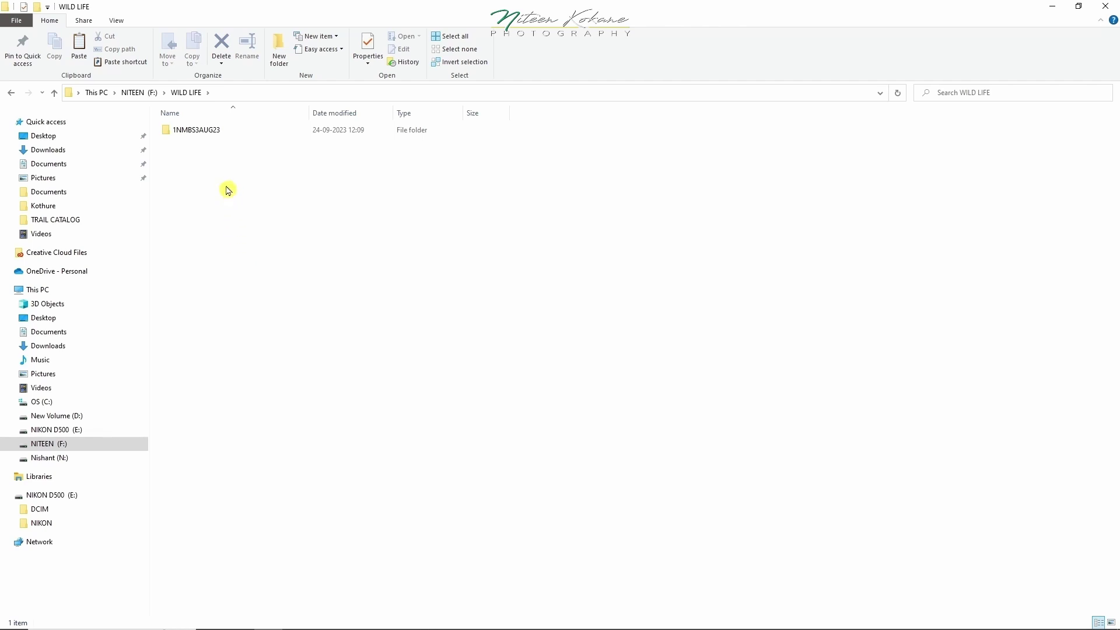
Copy all the photos from the DCIM\Kothure folder on the NIKON D500 (E:) card
click(41, 510)
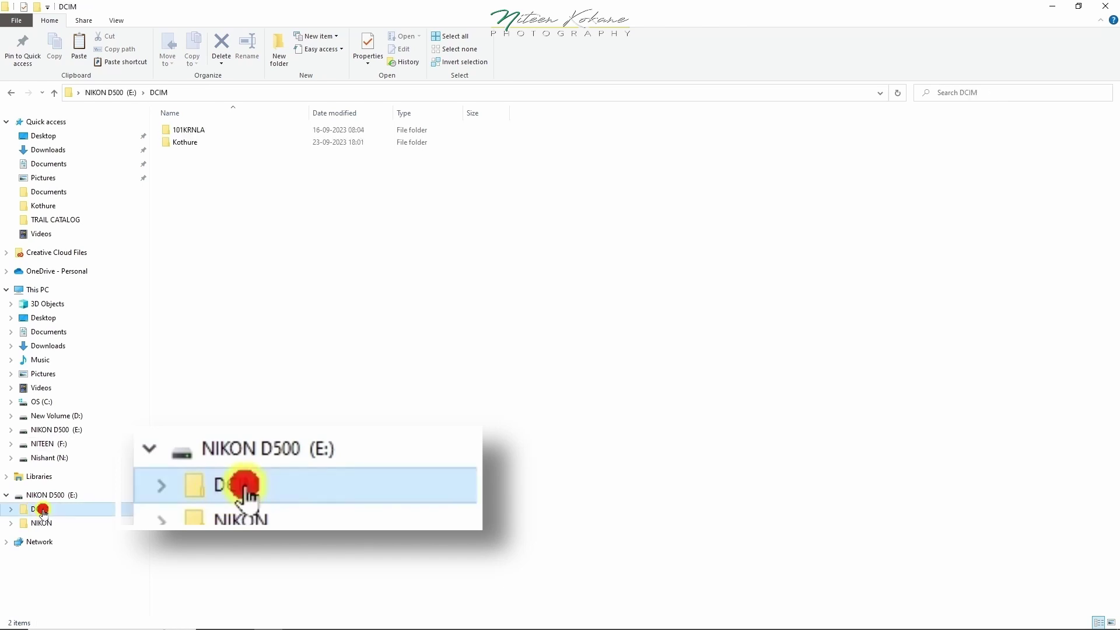
double_click(188, 143)
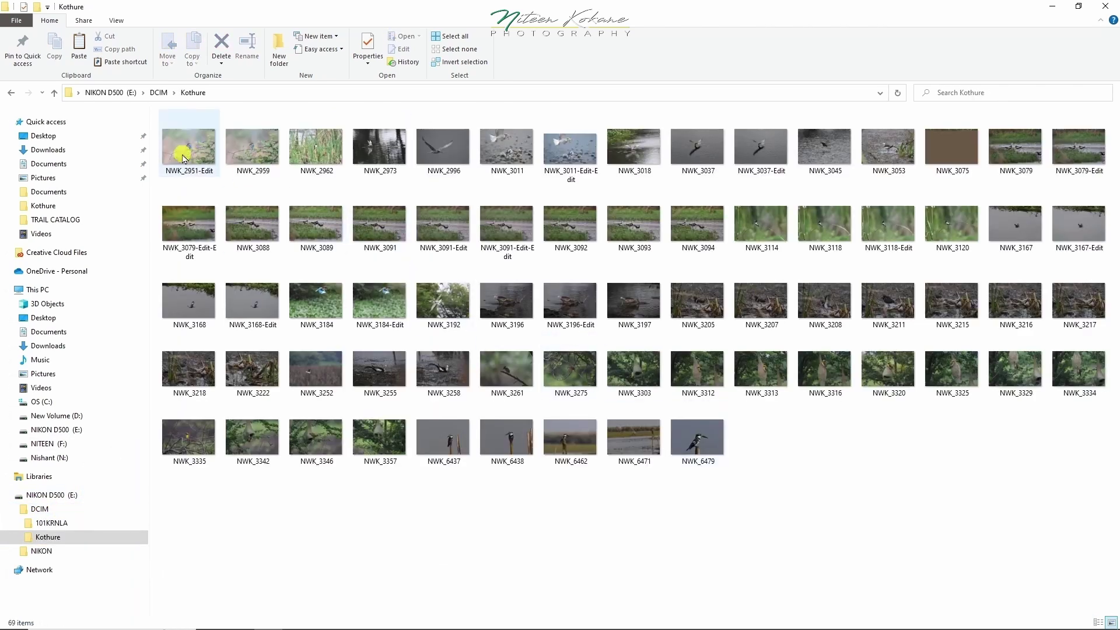
click(180, 150)
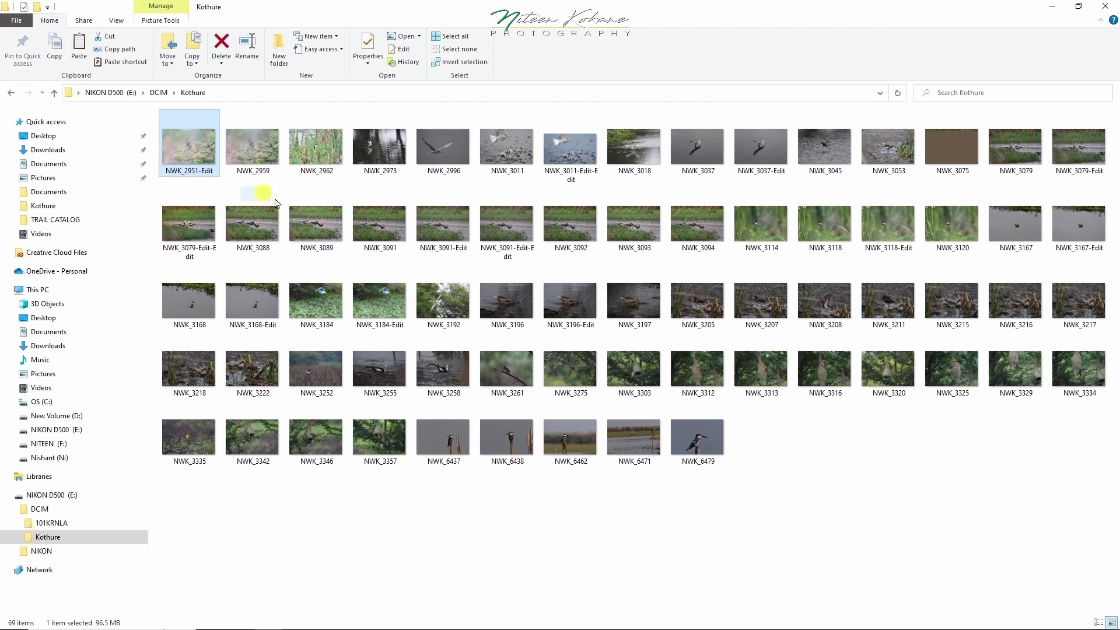
shift+click(684, 446)
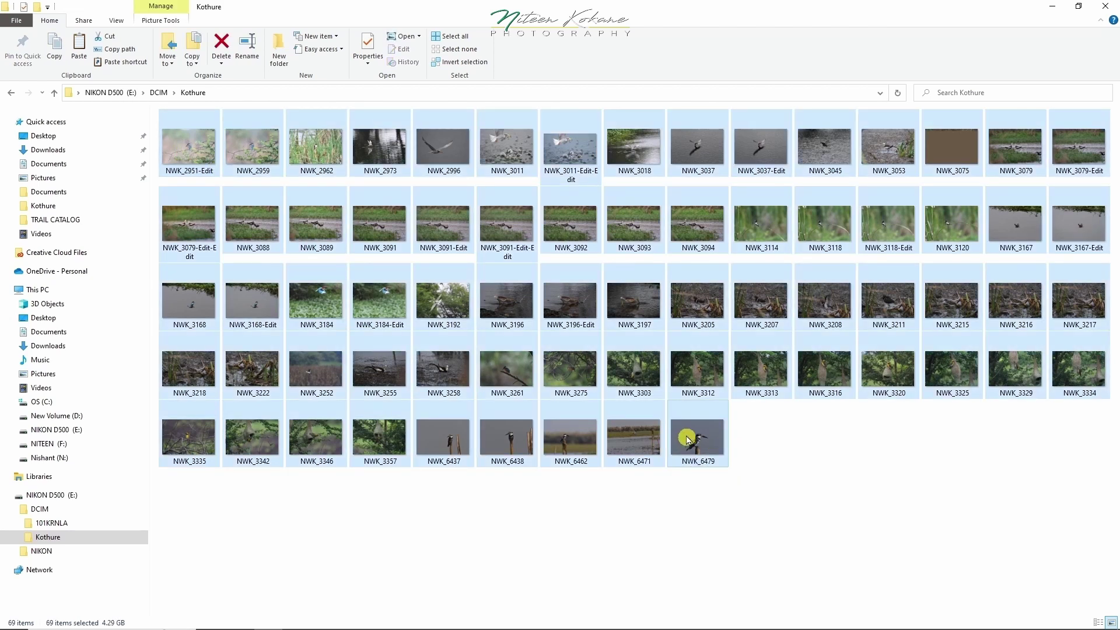
right_click(573, 299)
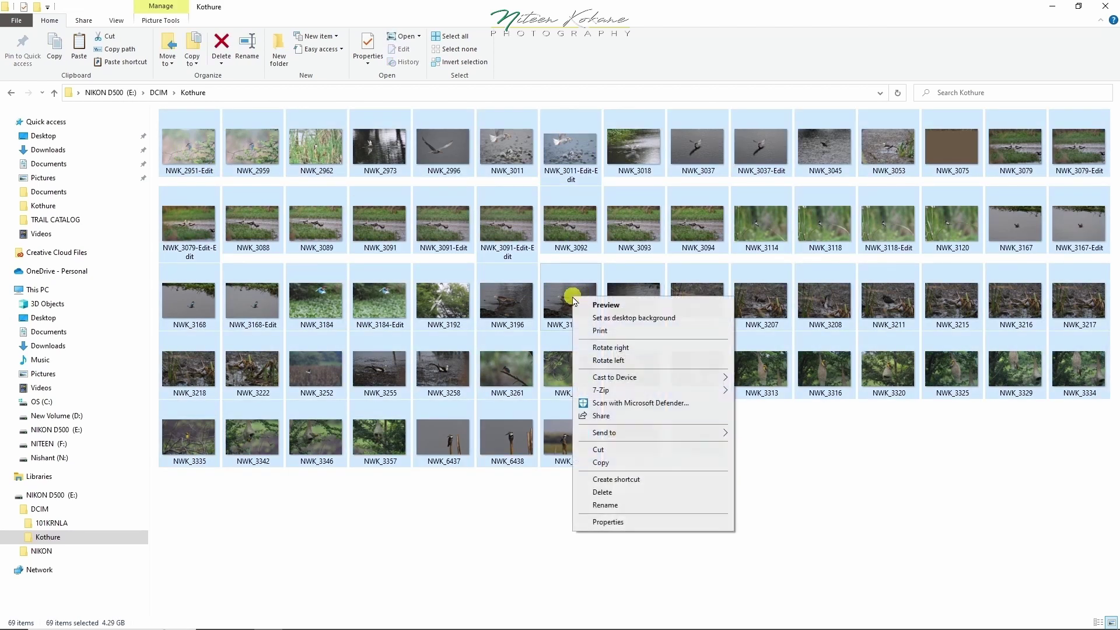
click(601, 463)
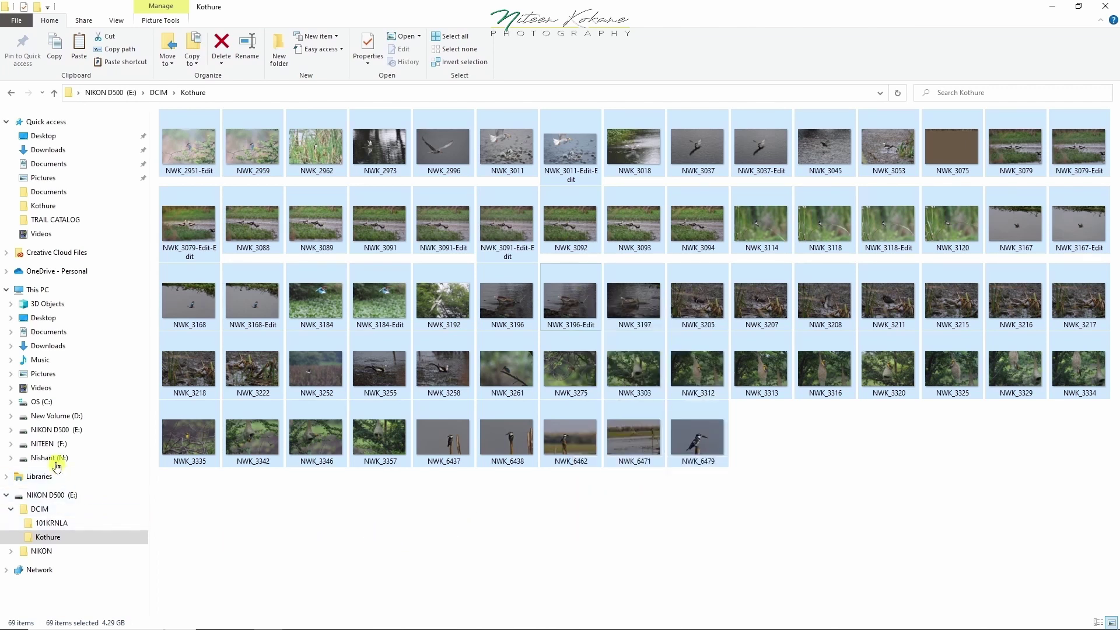
Paste the copied photos into the WILD LIFE\1NMBS3AUG23 folder on the F: drive
click(49, 444)
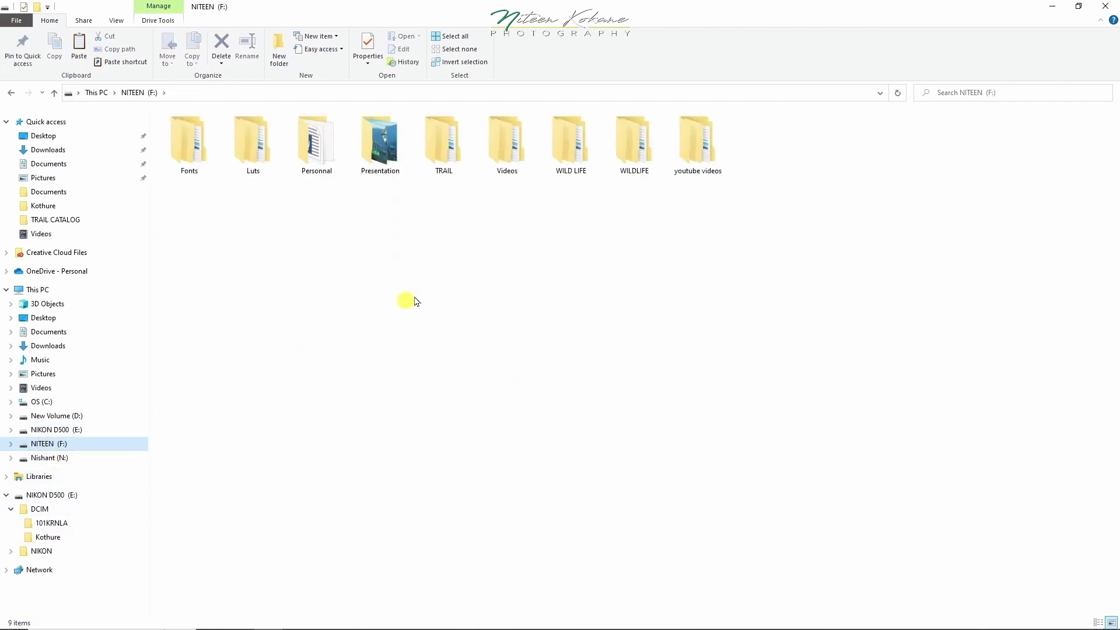
double_click(565, 148)
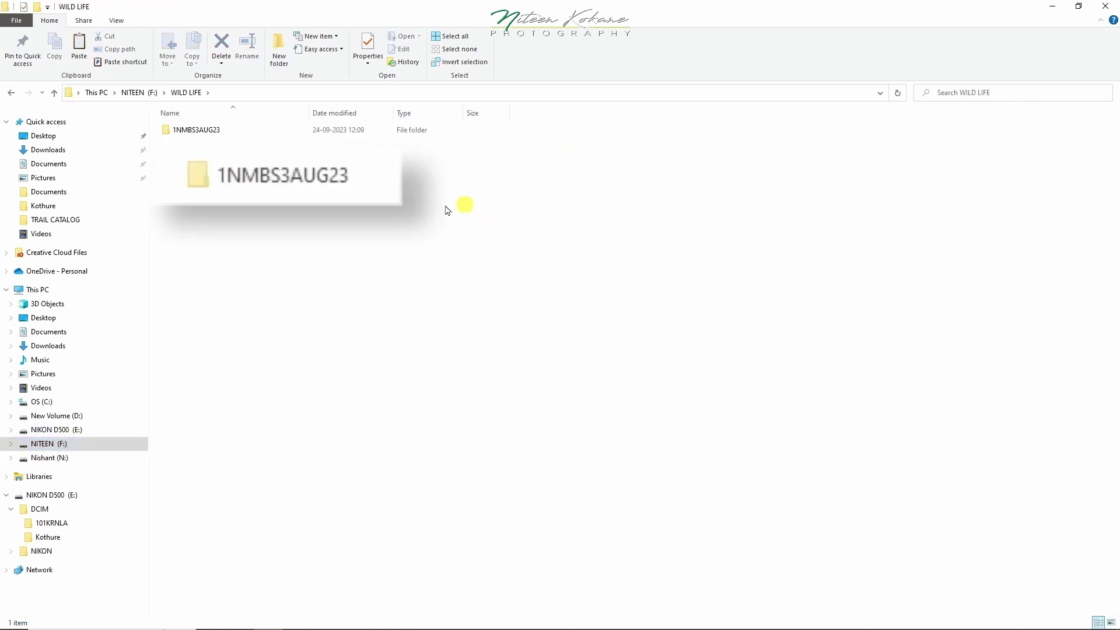
double_click(196, 131)
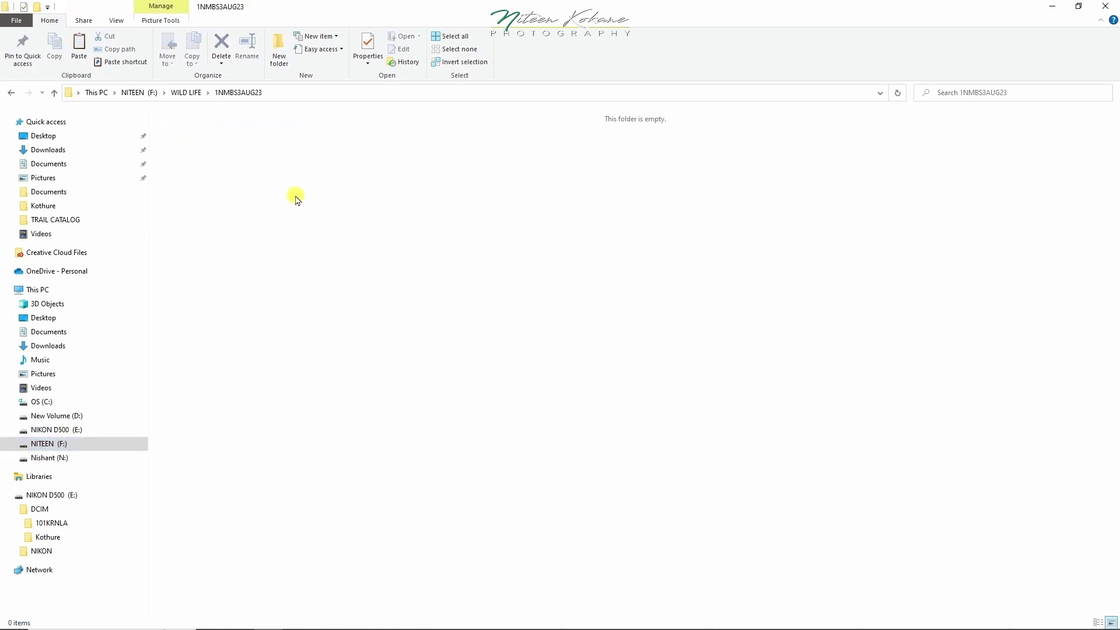
right_click(296, 197)
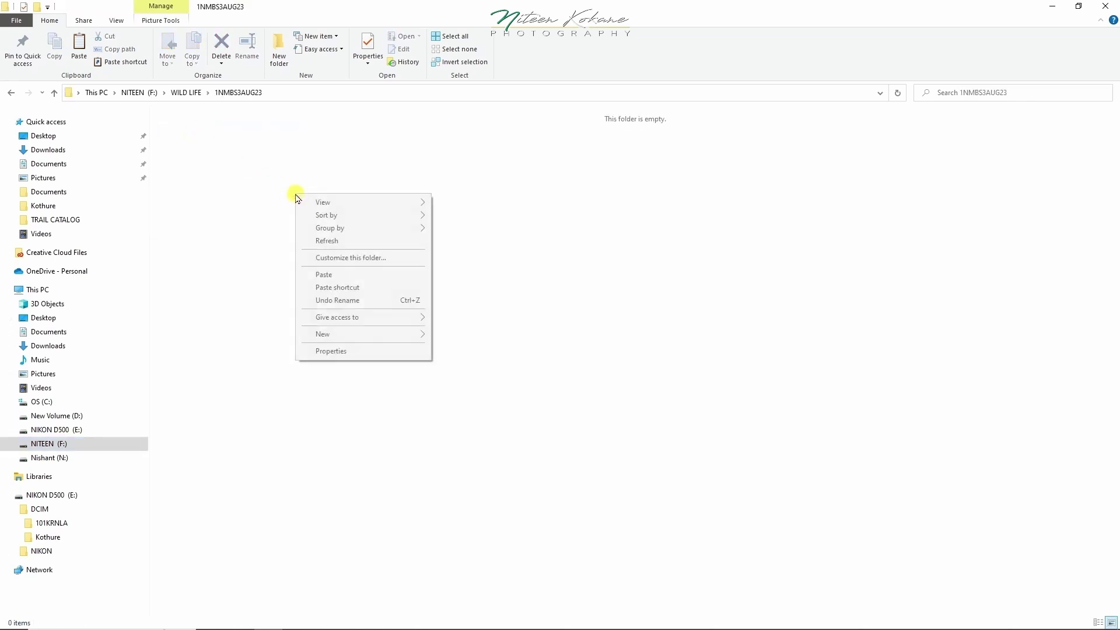
click(321, 275)
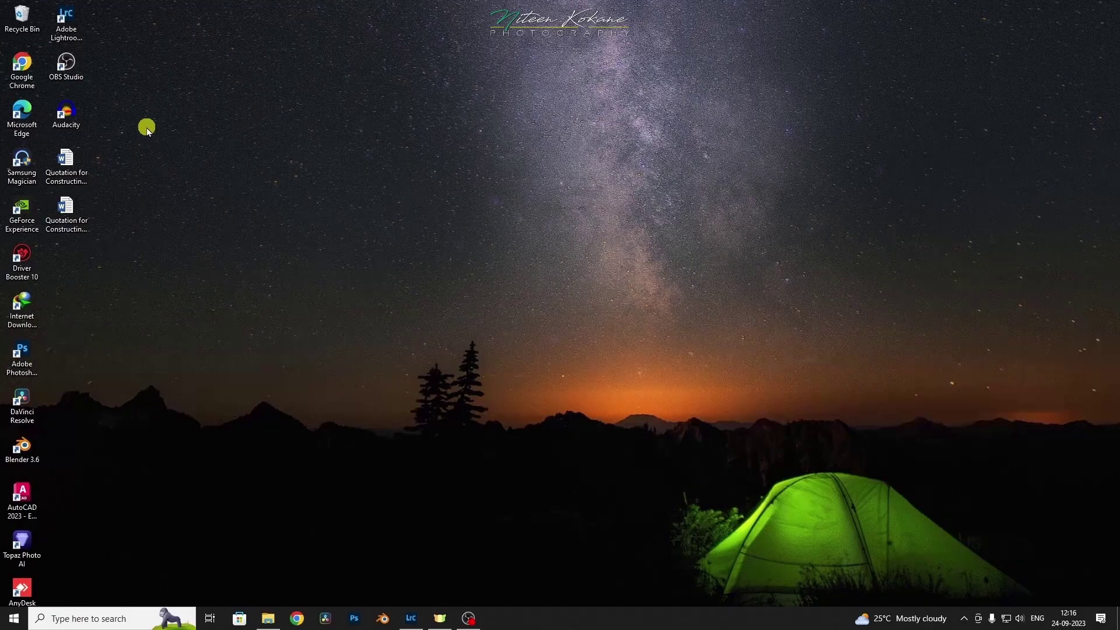
Open Adobe Lightroom Classic and collapse the Folders section of the Library module
double_click(67, 21)
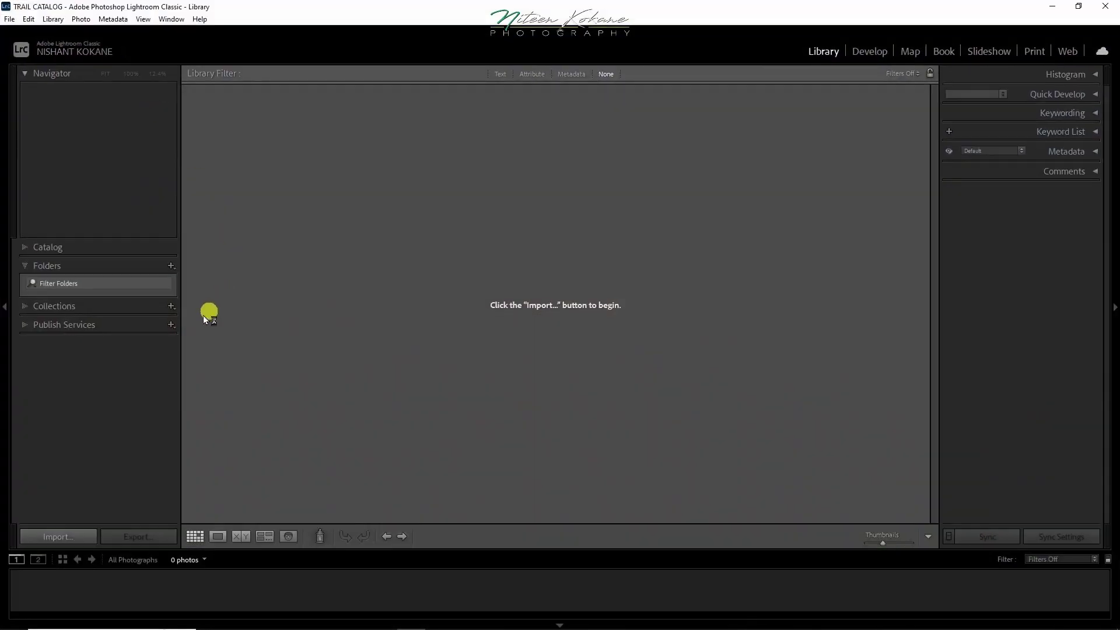
click(24, 266)
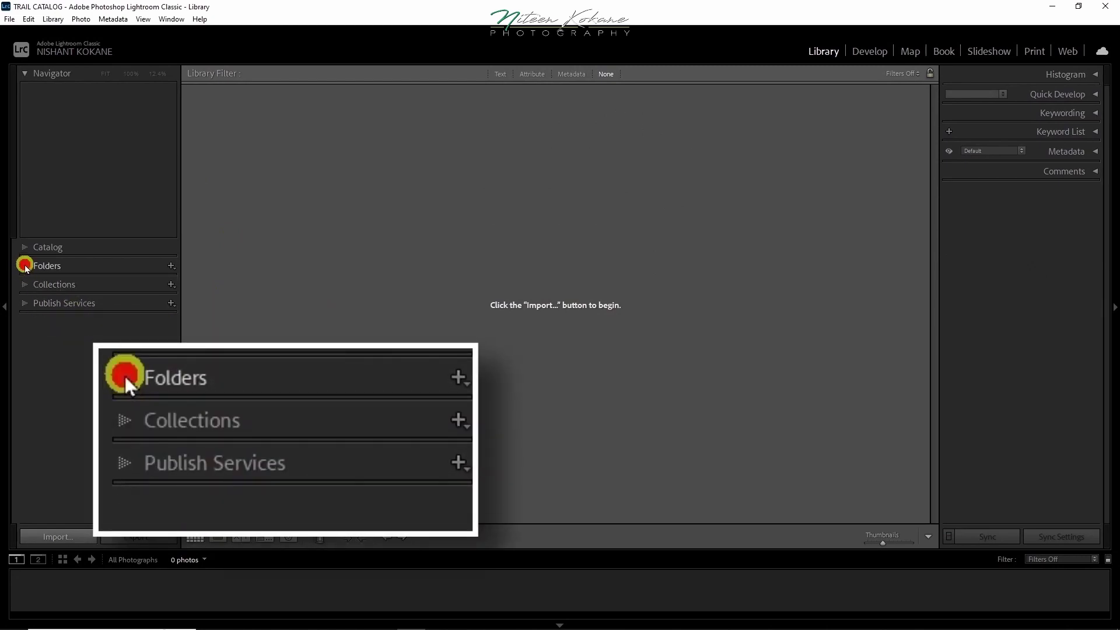
click(25, 267)
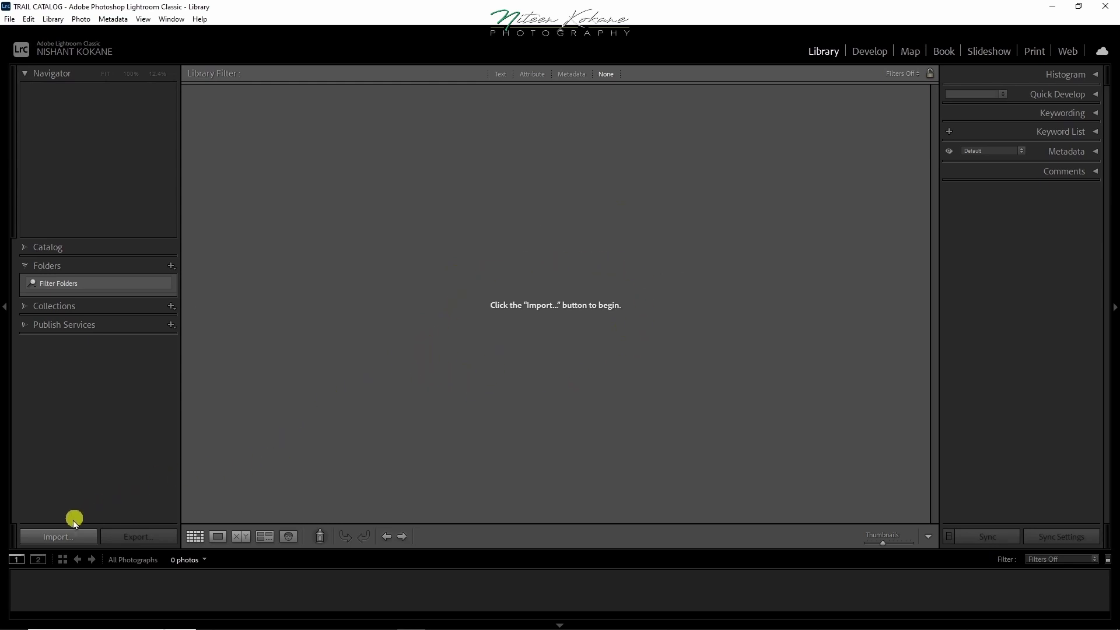
key(ctrl+shift+2)
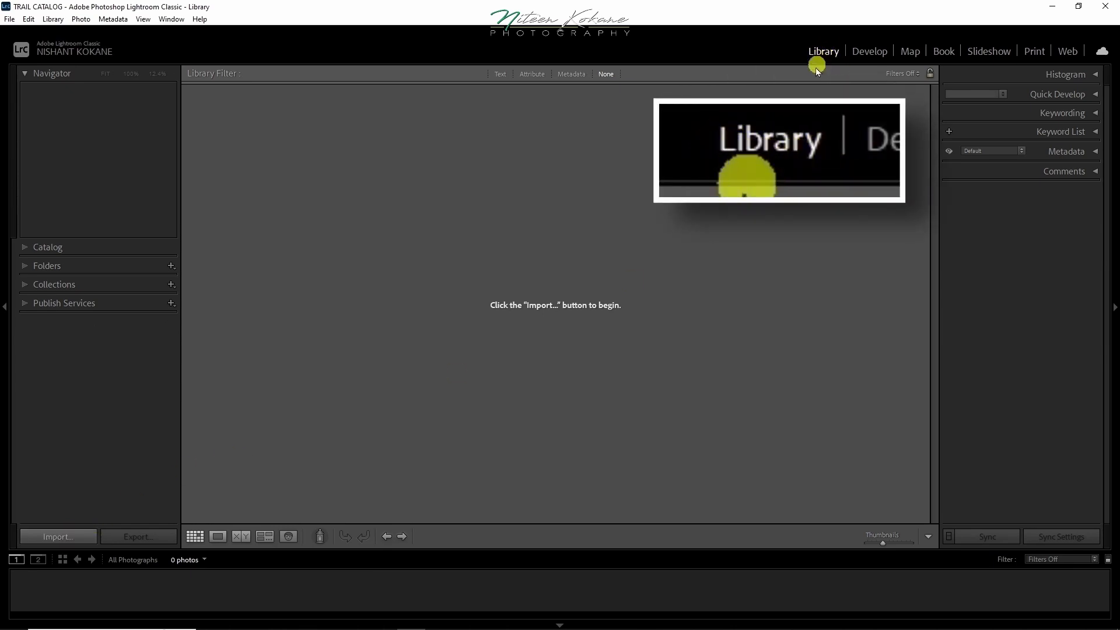
Start a photo import from the WILD LIFE folder on the F: drive with its subfolders included
click(58, 536)
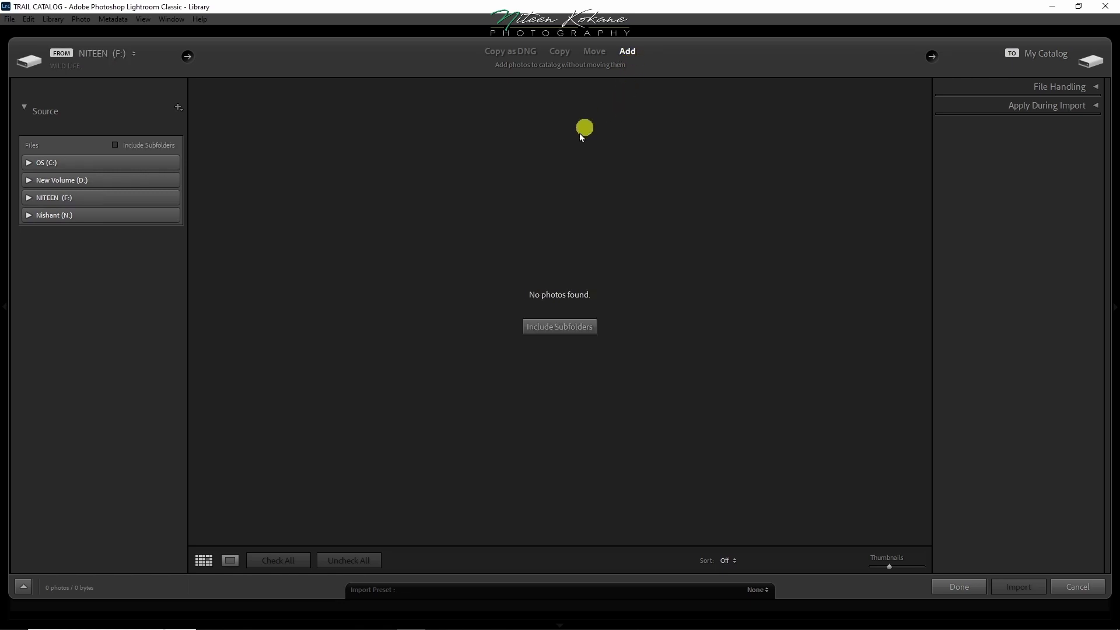
click(29, 197)
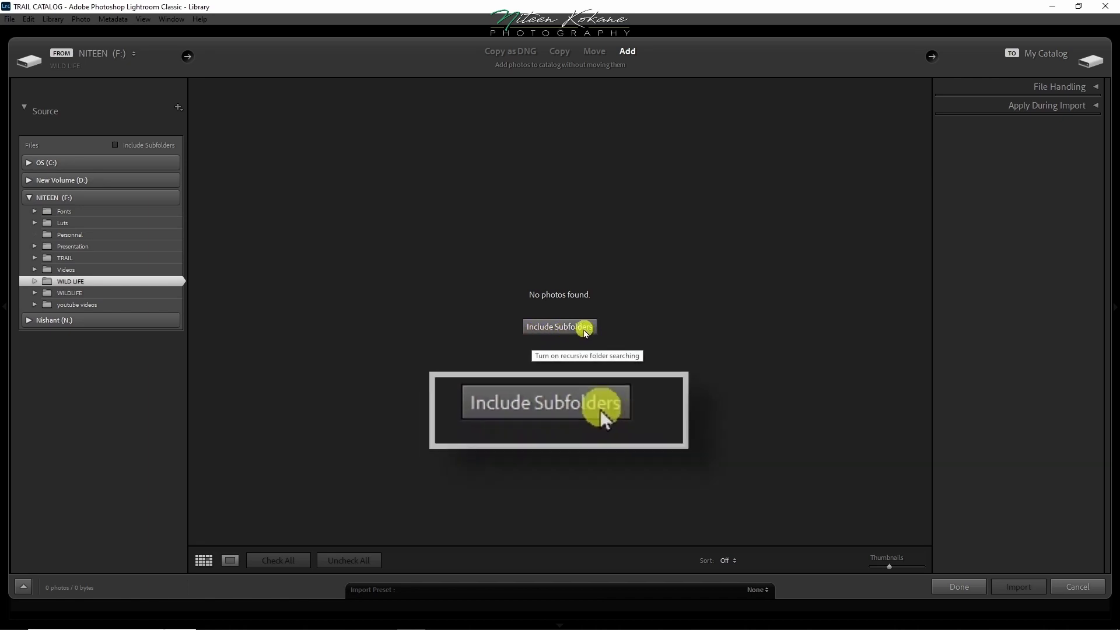
click(544, 330)
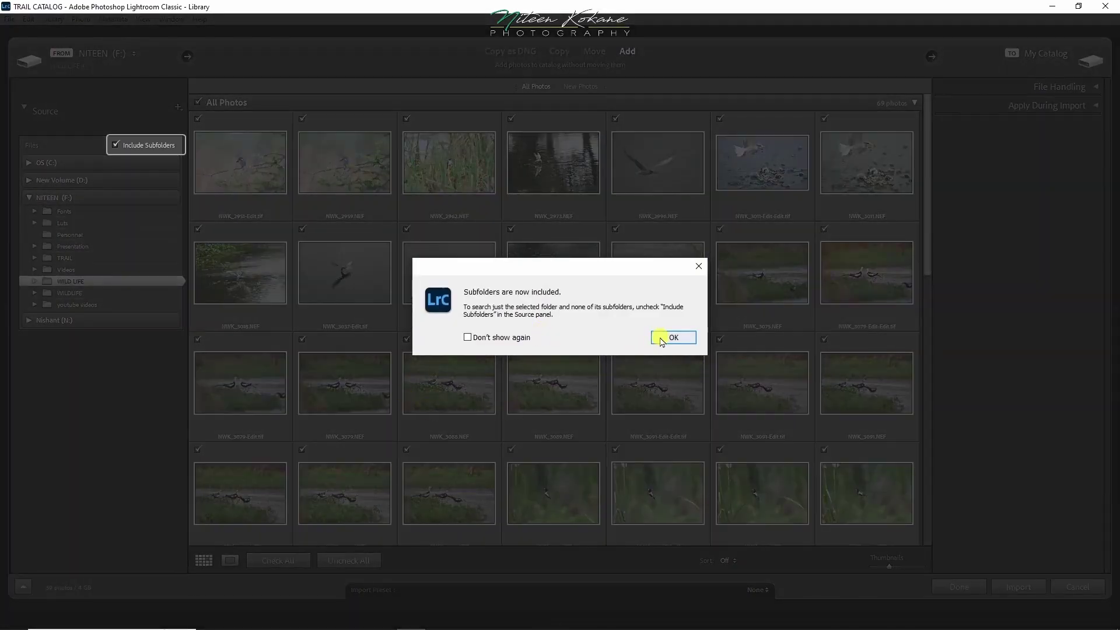
click(664, 338)
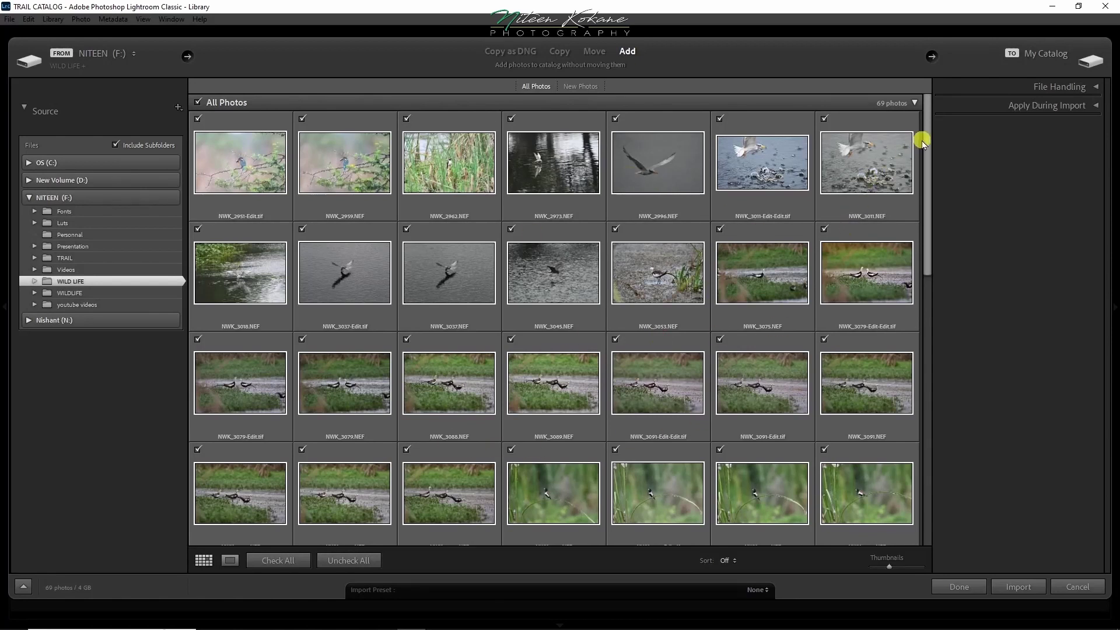
Check all the photos in the import grid, and uncheck them all again
mouse_move(926, 141)
mouse_down()
mouse_move(943, 432)
mouse_move(944, 140)
mouse_up()
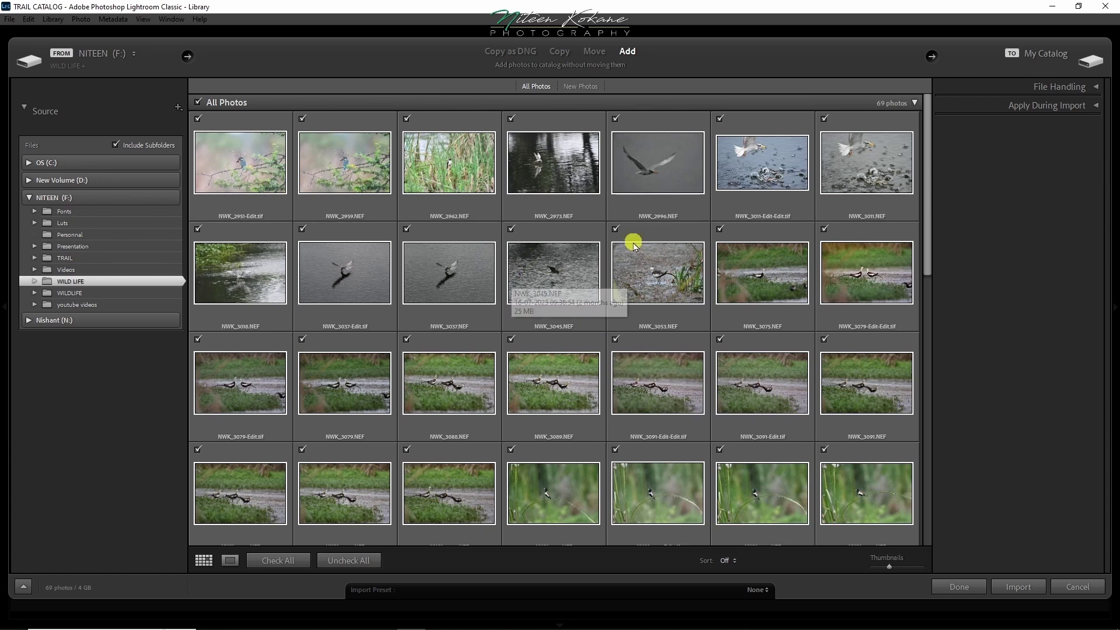
click(302, 564)
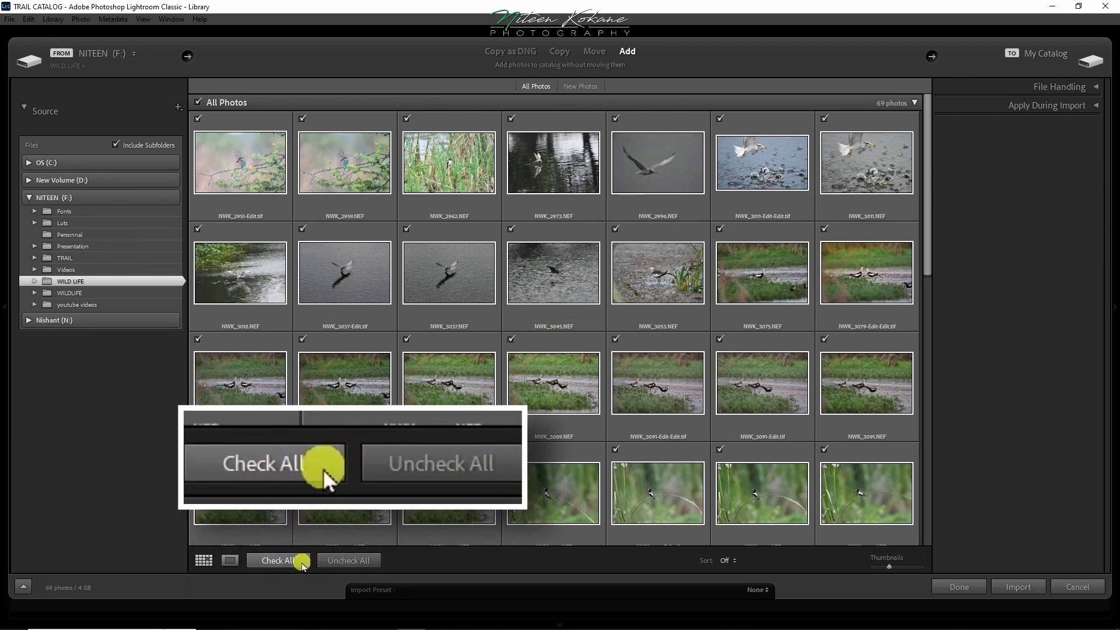
click(335, 562)
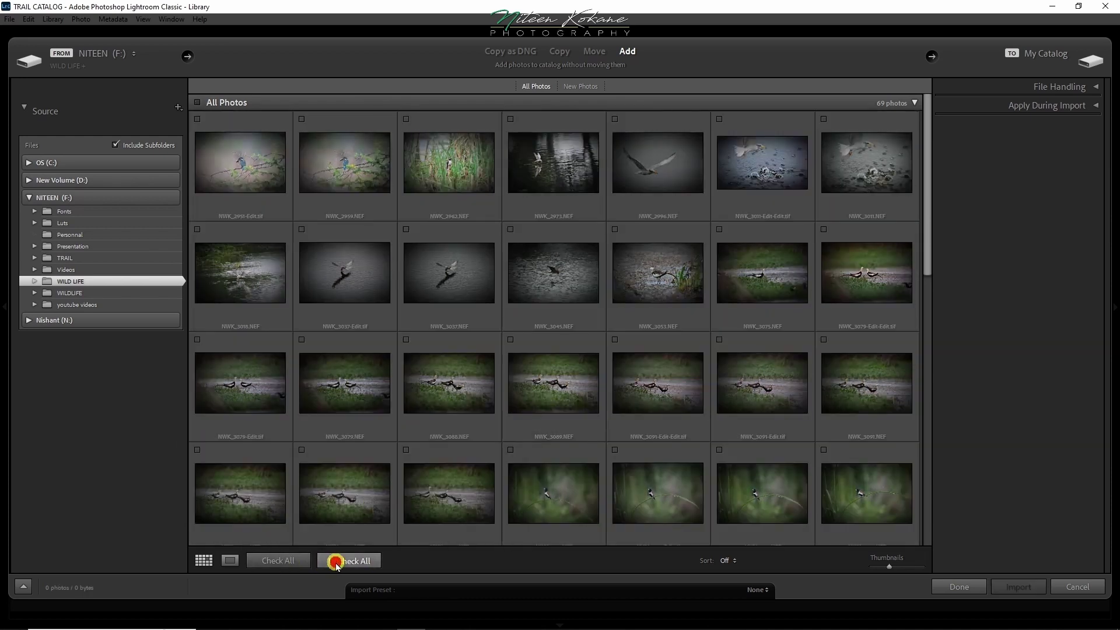
Check all the photos in the import grid, and uncheck the third to sixth photos of the third row
click(296, 563)
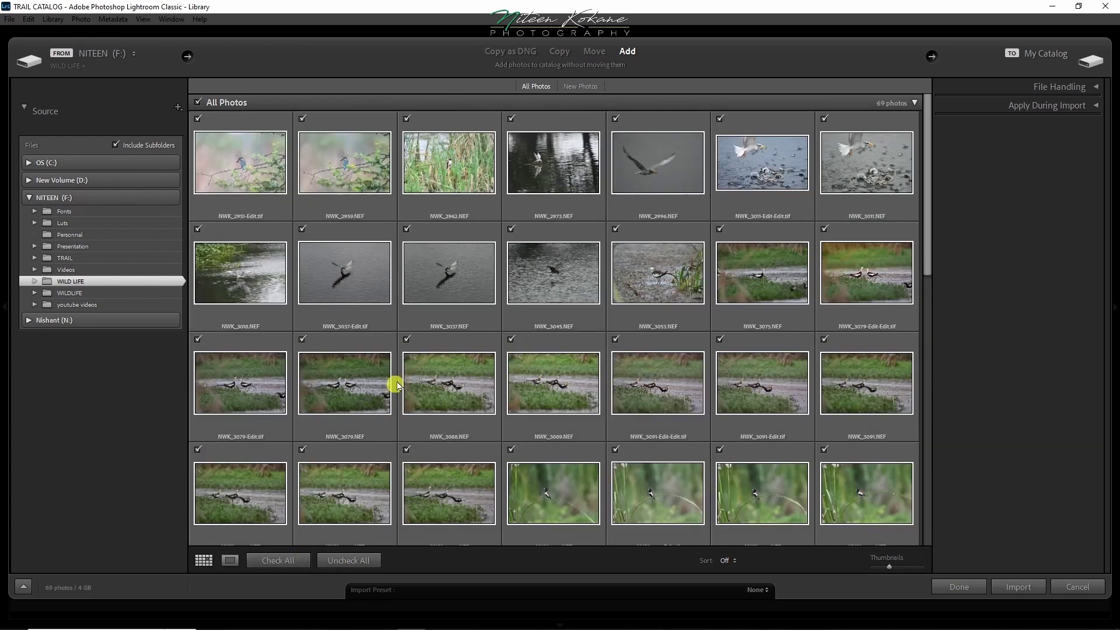
click(407, 339)
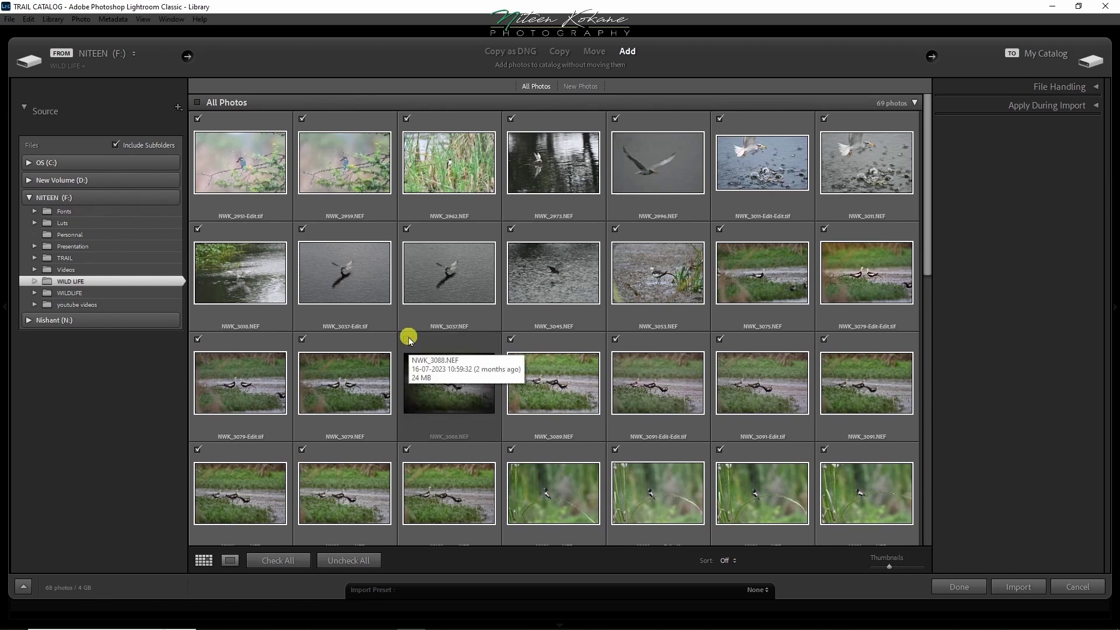
click(720, 340)
click(615, 340)
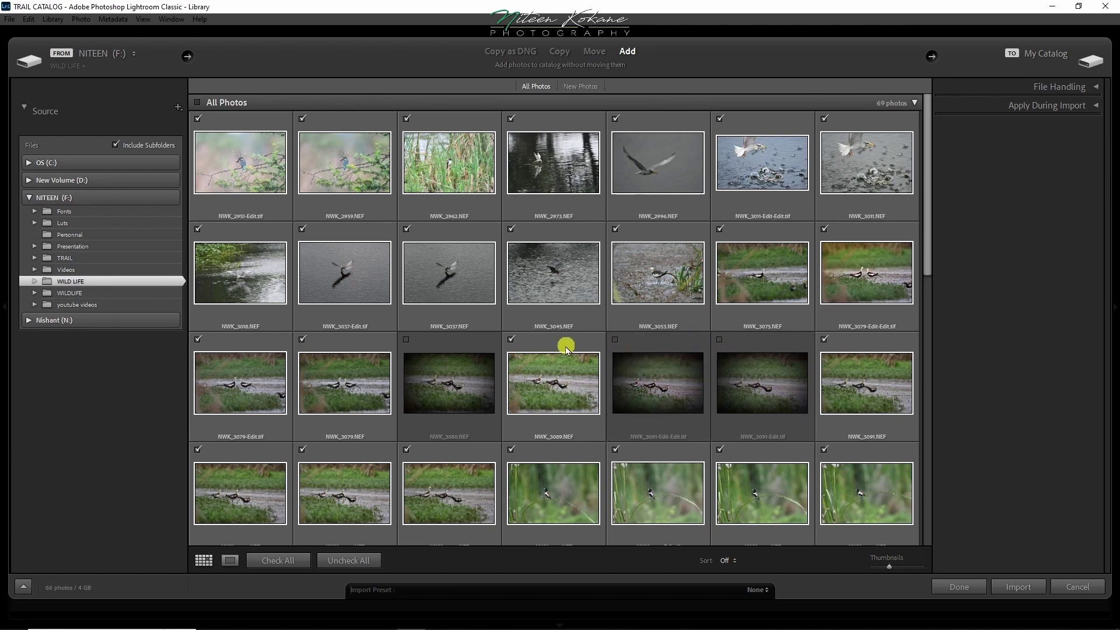
click(511, 339)
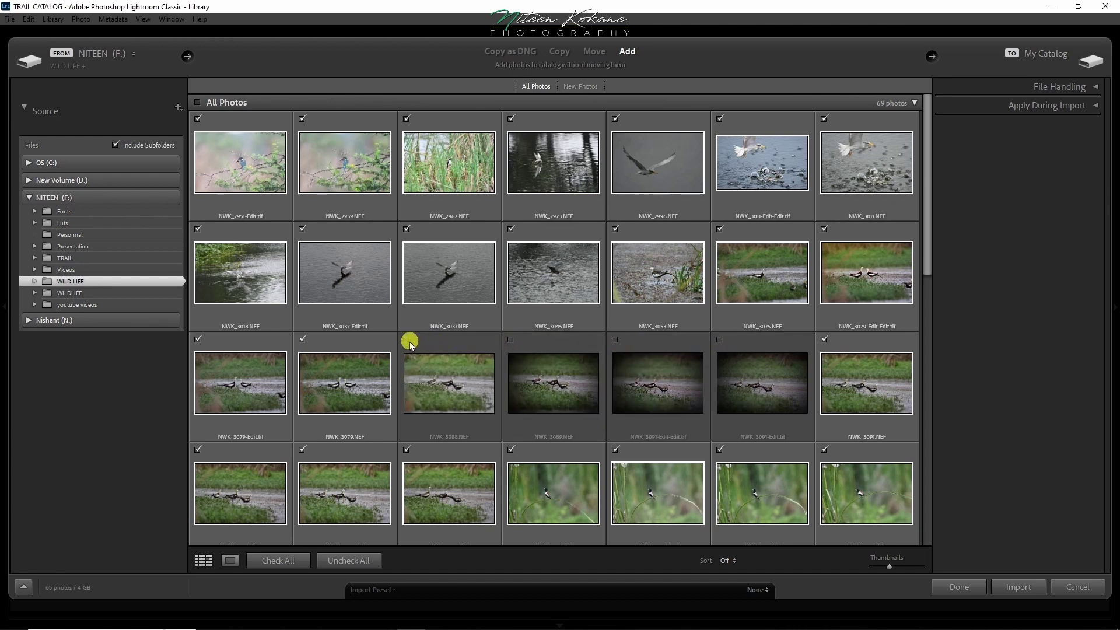
Check the four unchecked photos in the third row of the import grid again
click(406, 339)
click(511, 340)
click(616, 340)
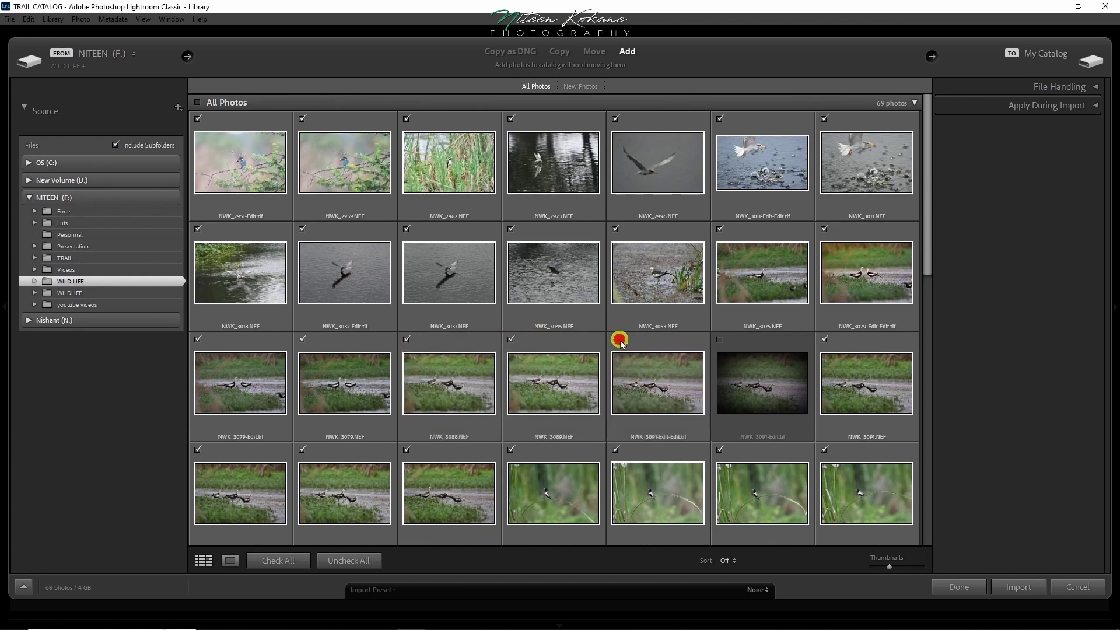
click(719, 340)
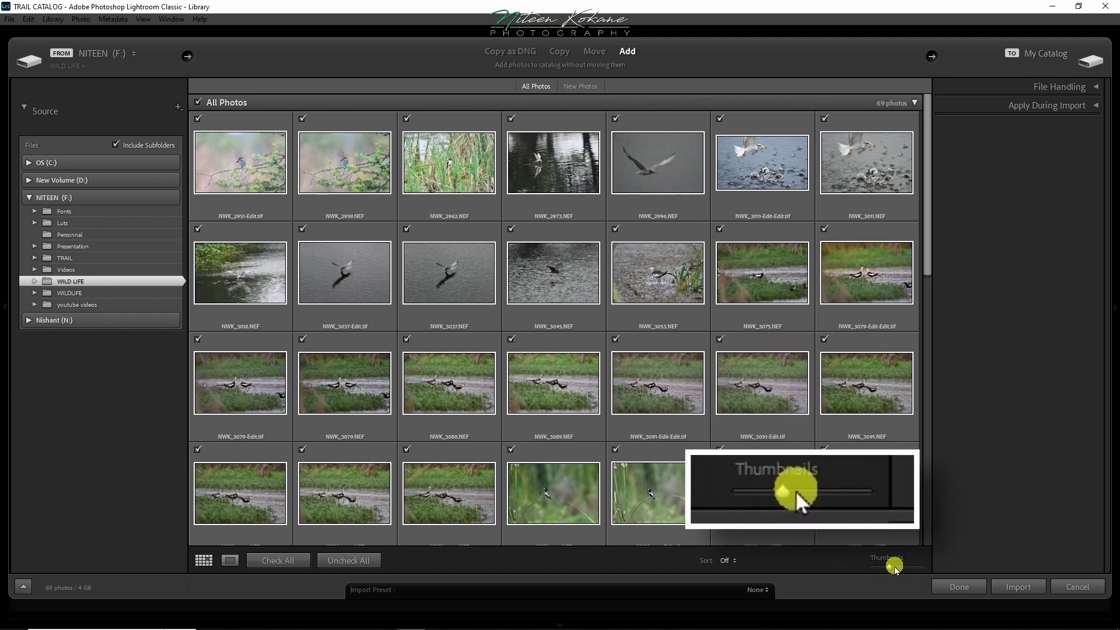
Reduce the thumbnail size in the import grid and import all the checked photos into the catalog
mouse_move(892, 566)
mouse_down()
mouse_move(905, 568)
mouse_move(882, 567)
mouse_up()
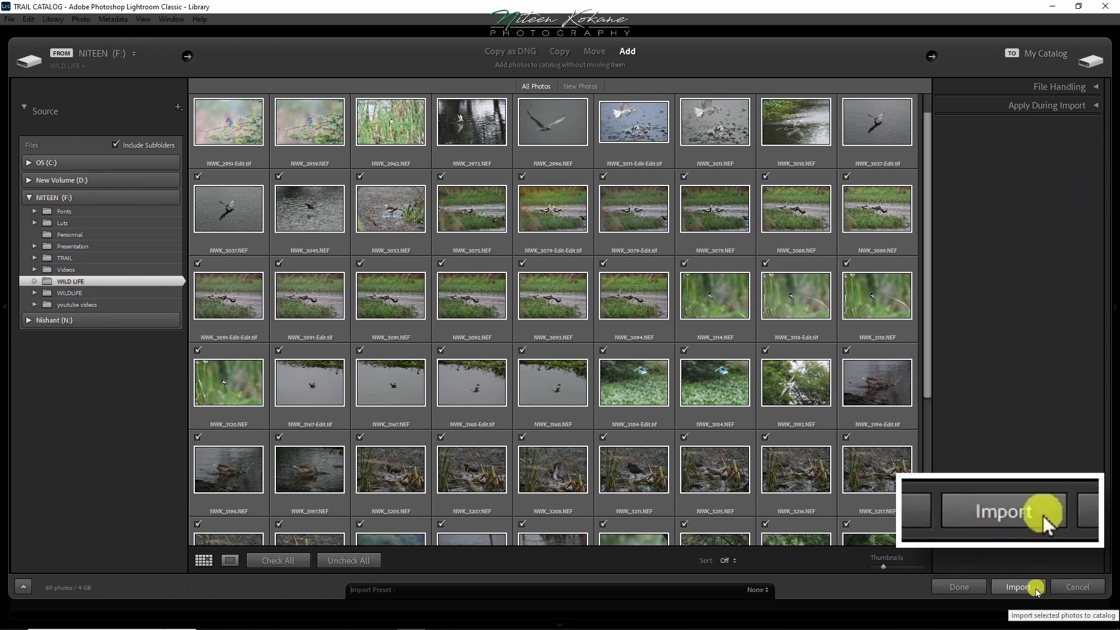
click(1018, 587)
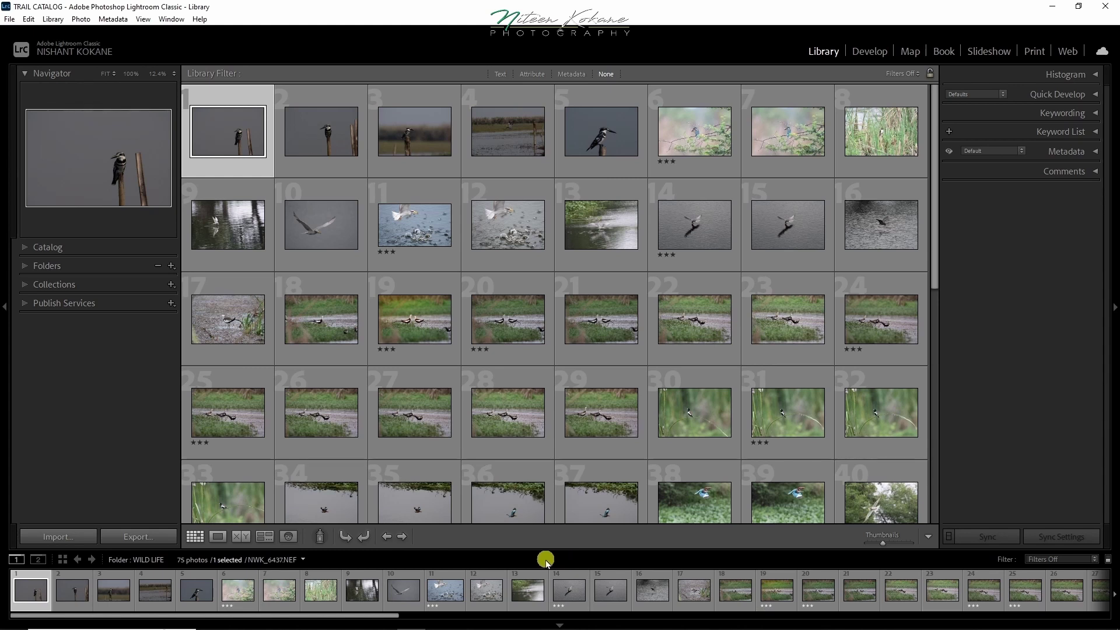
Examine the imported WILD LIFE folder and its subfolder in the catalog's folder list, and collapse the list again
click(29, 268)
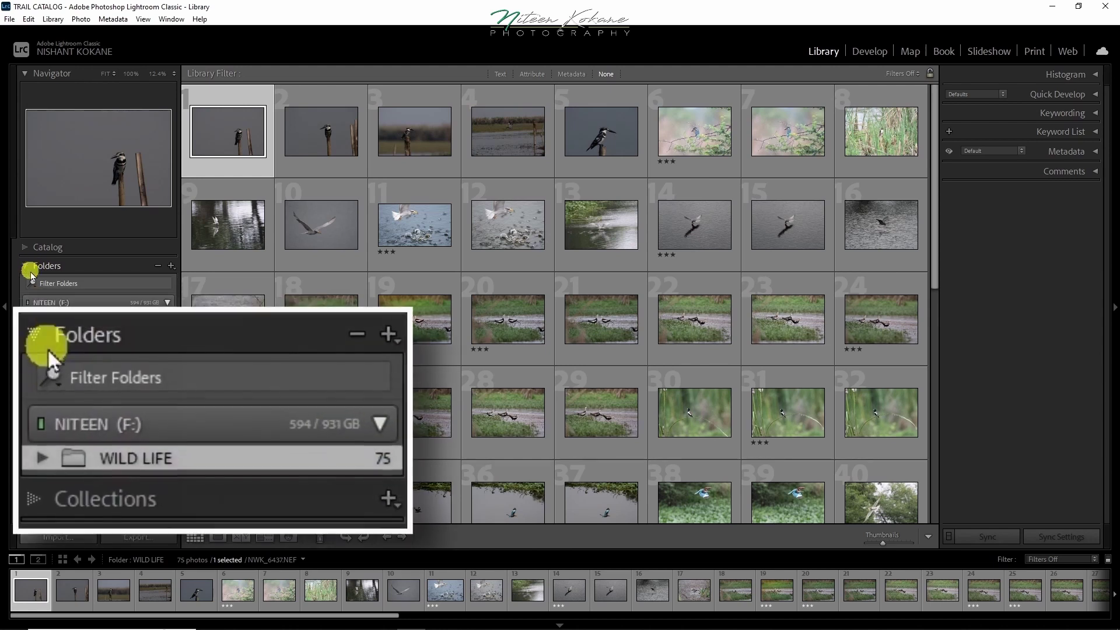
click(41, 458)
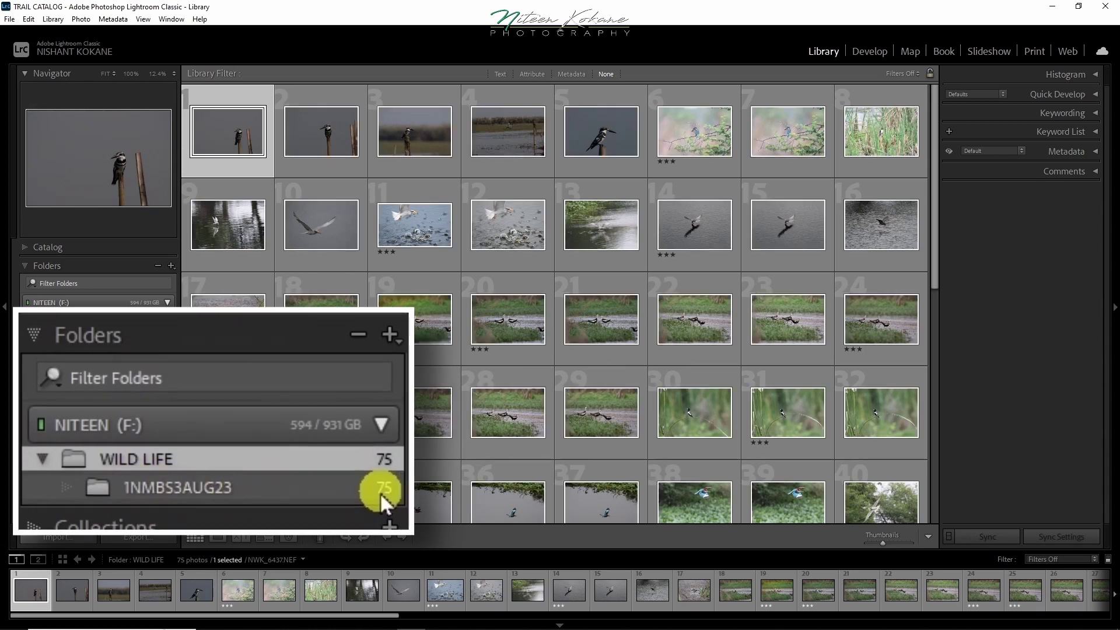
click(167, 302)
click(24, 266)
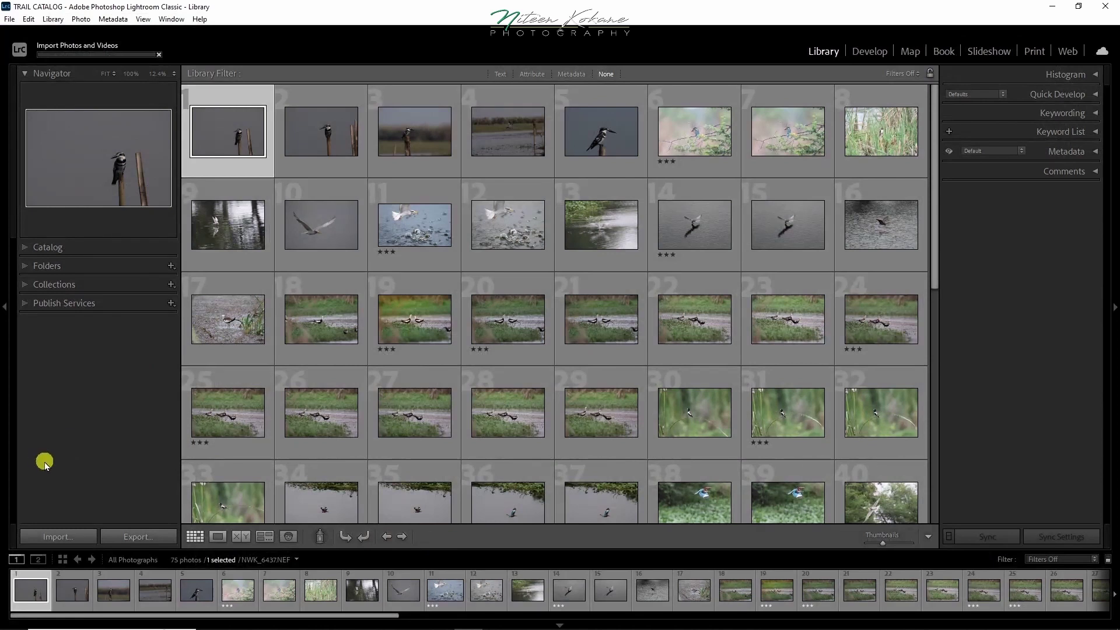
Start a new copy import from the DCIM\101KRNLA folder on the NIKON D500 (E:) card and look over its photos
click(59, 537)
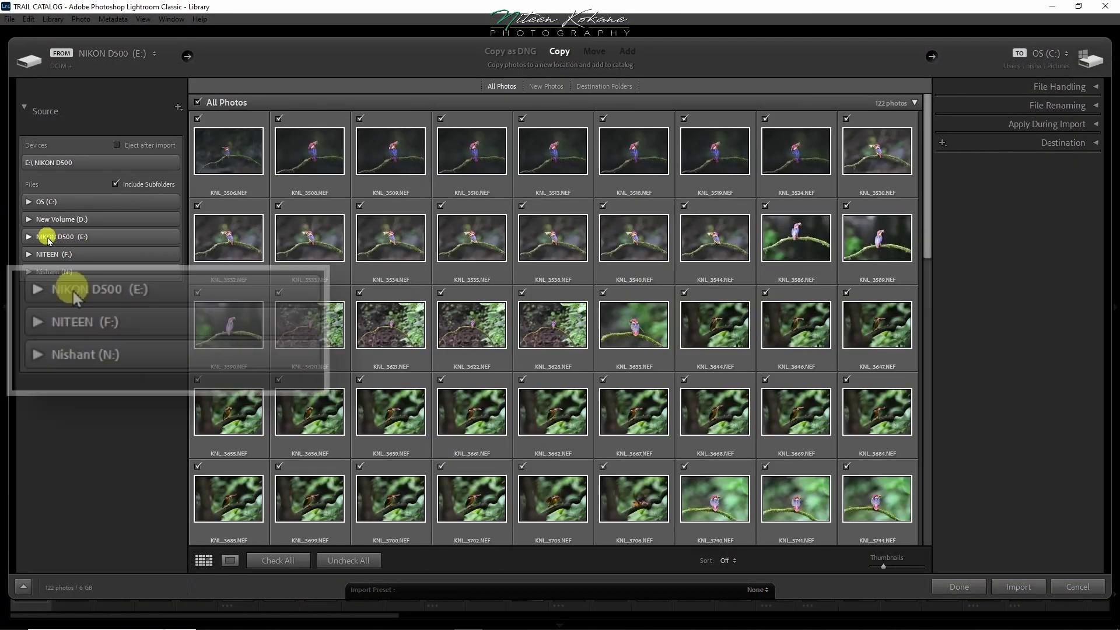
click(28, 237)
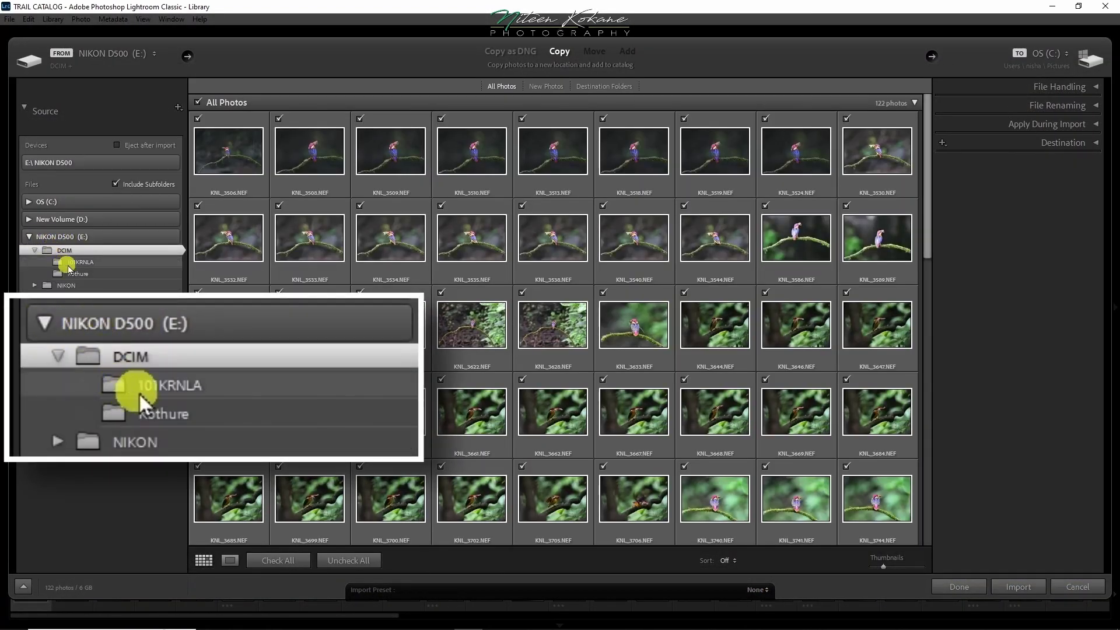
click(73, 263)
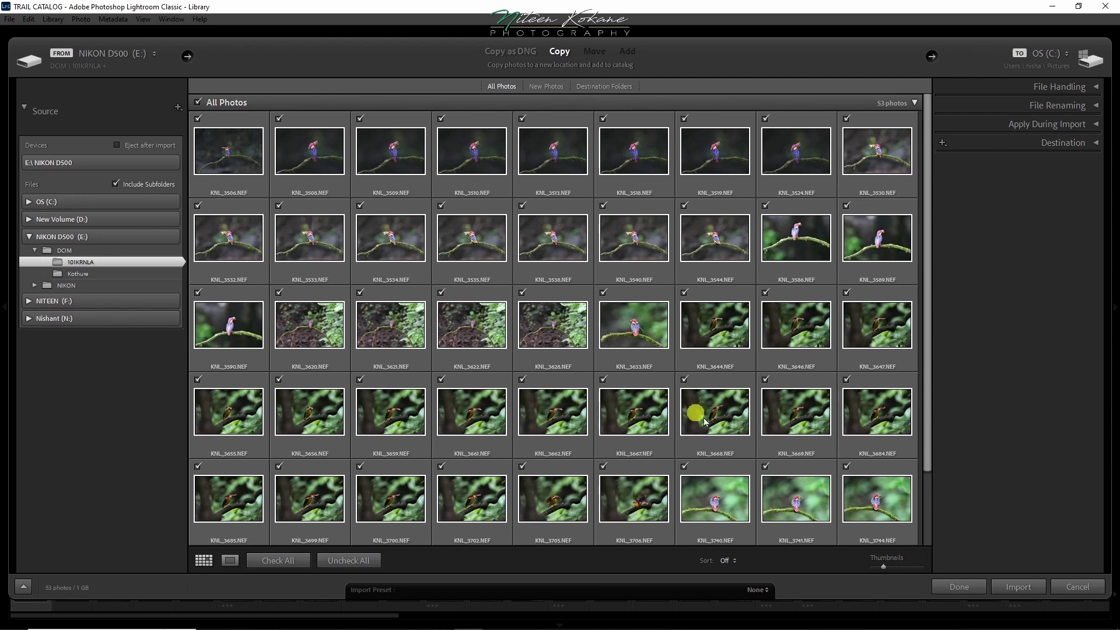
drag(931, 328, 922, 277)
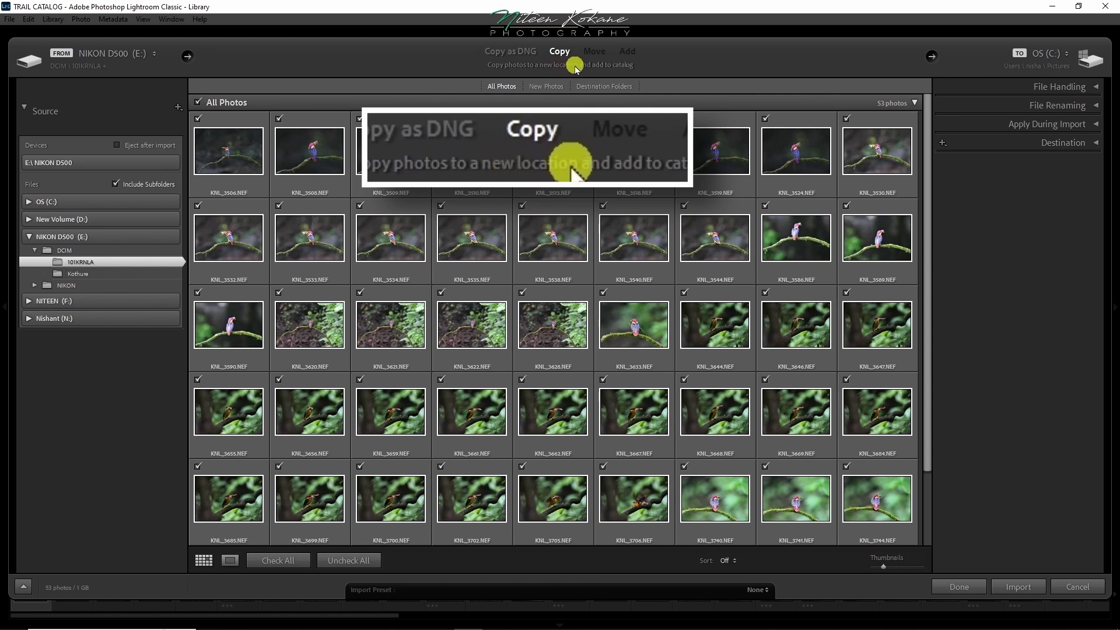
Set Build Previews to Minimal in the File Handling options of the import
click(1098, 87)
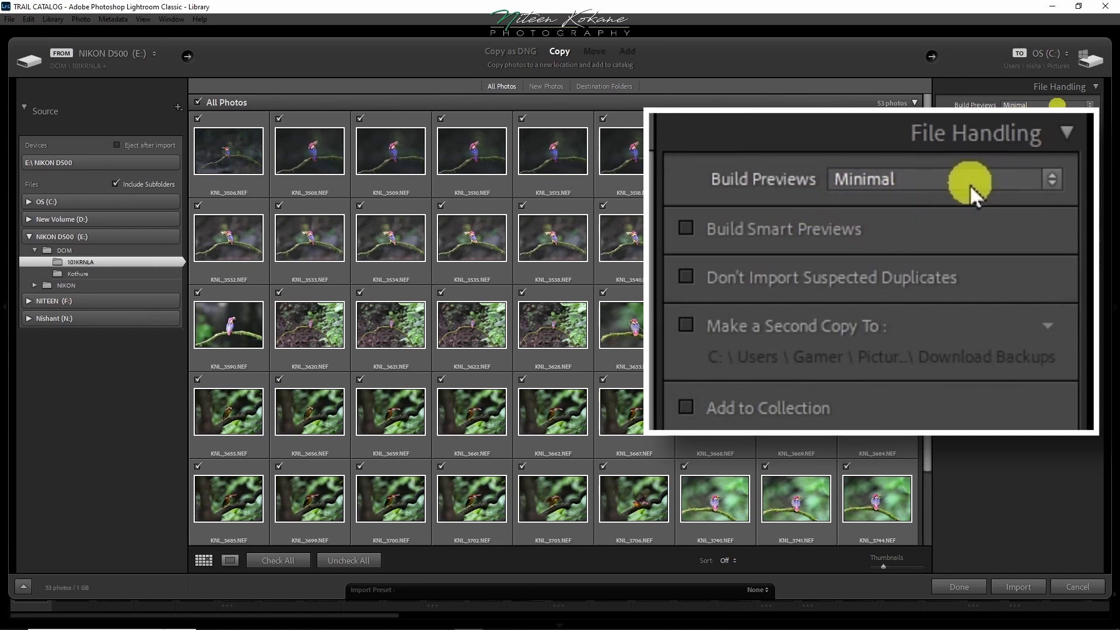
click(1065, 106)
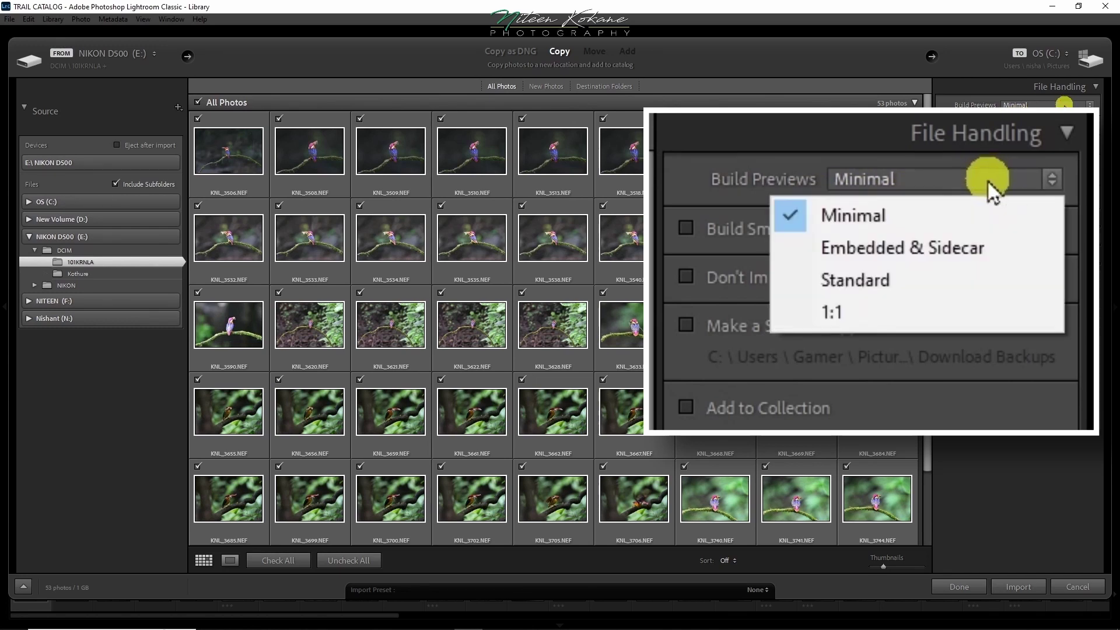
click(1054, 105)
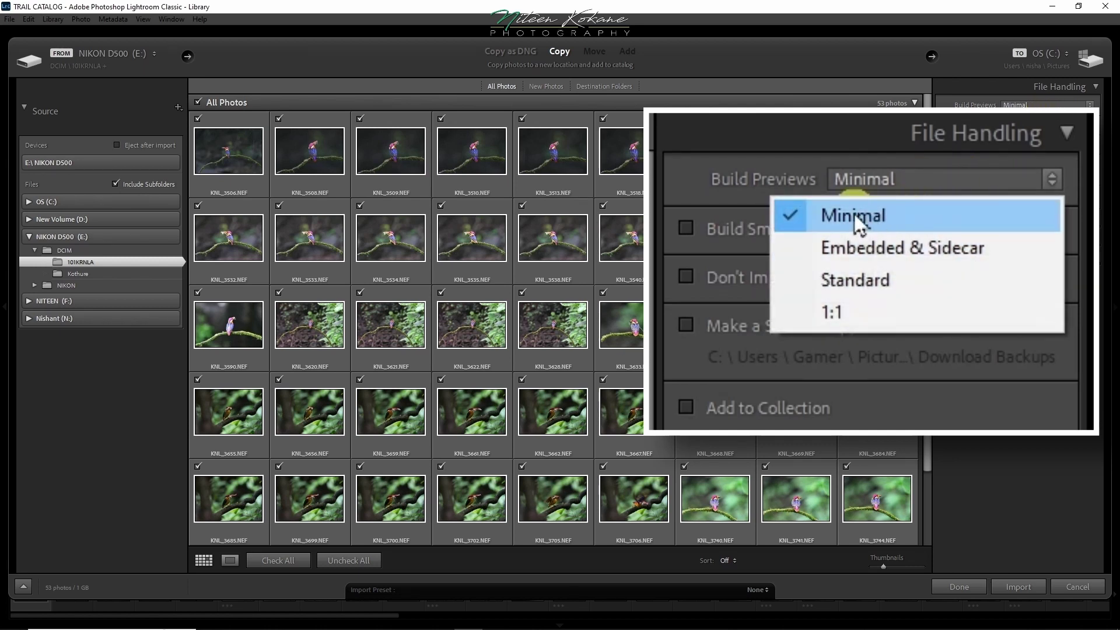
click(1006, 122)
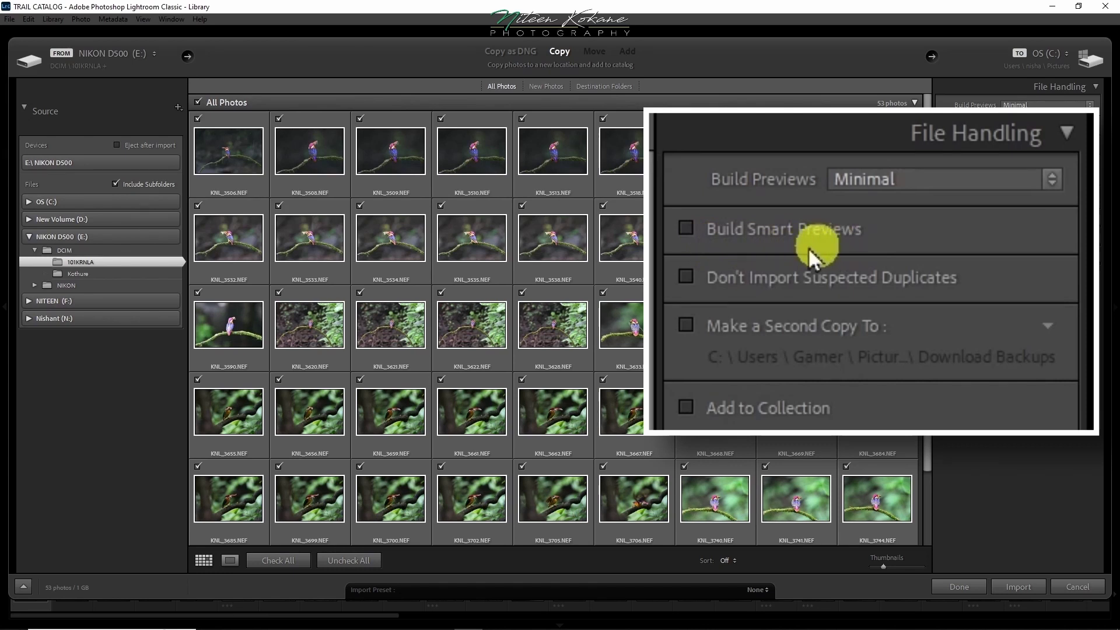
click(944, 124)
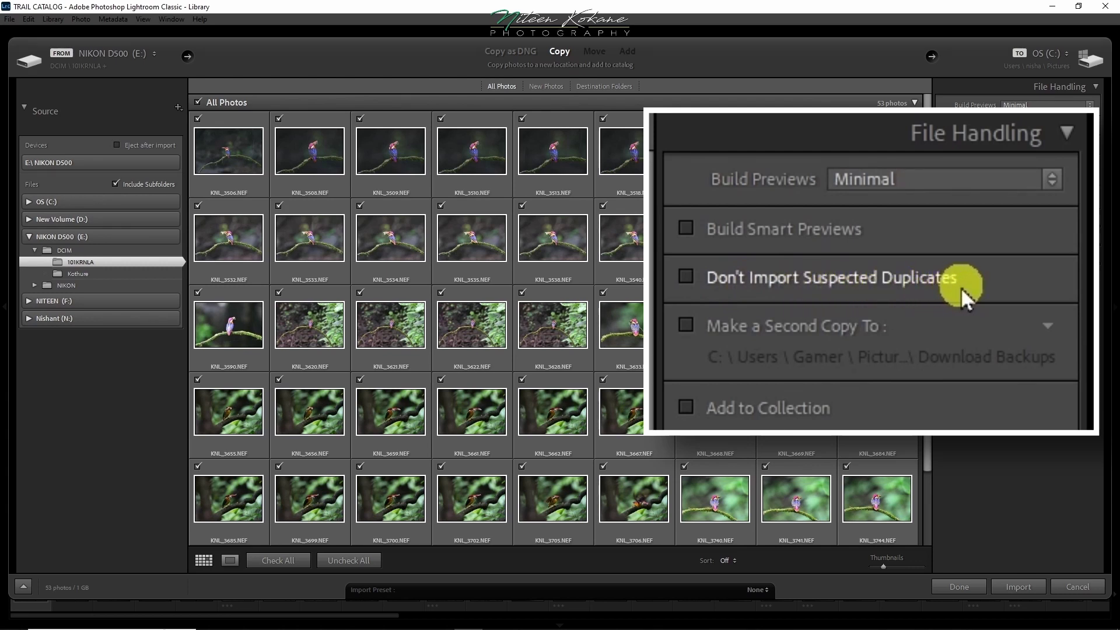
Try the Don't Import Suspected Duplicates and Make a Second Copy To options, leaving both off, and close File Handling
click(690, 281)
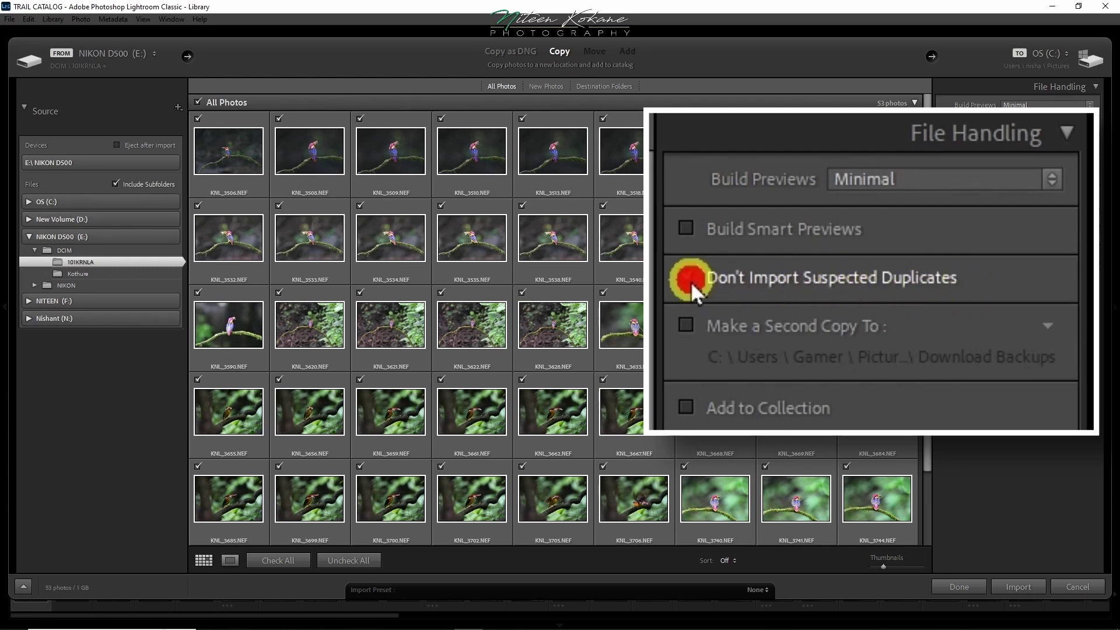
click(692, 277)
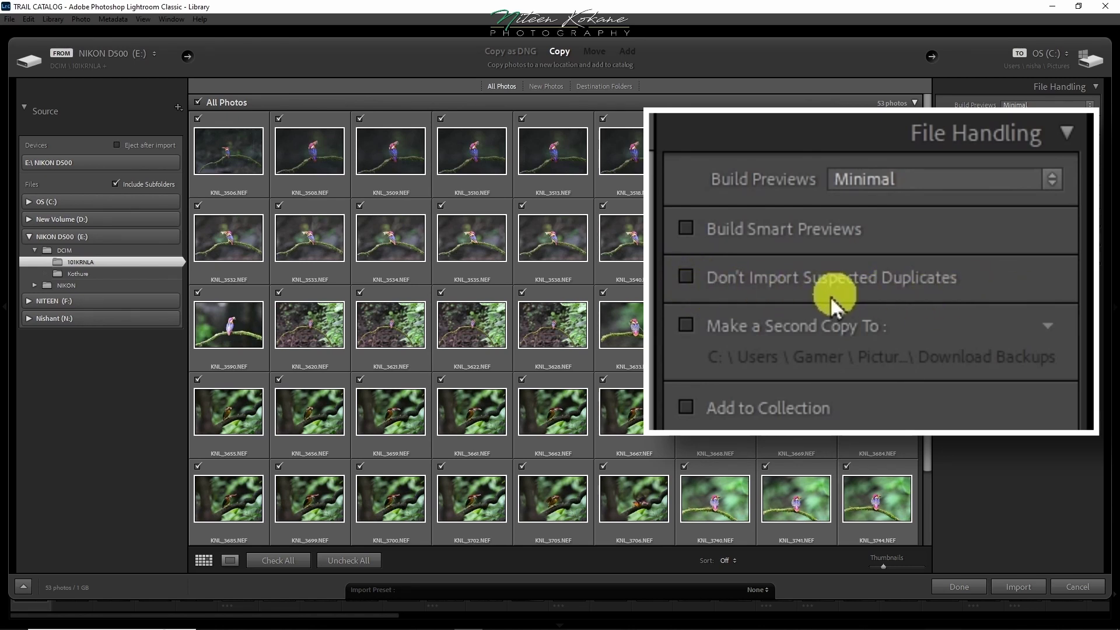
click(682, 325)
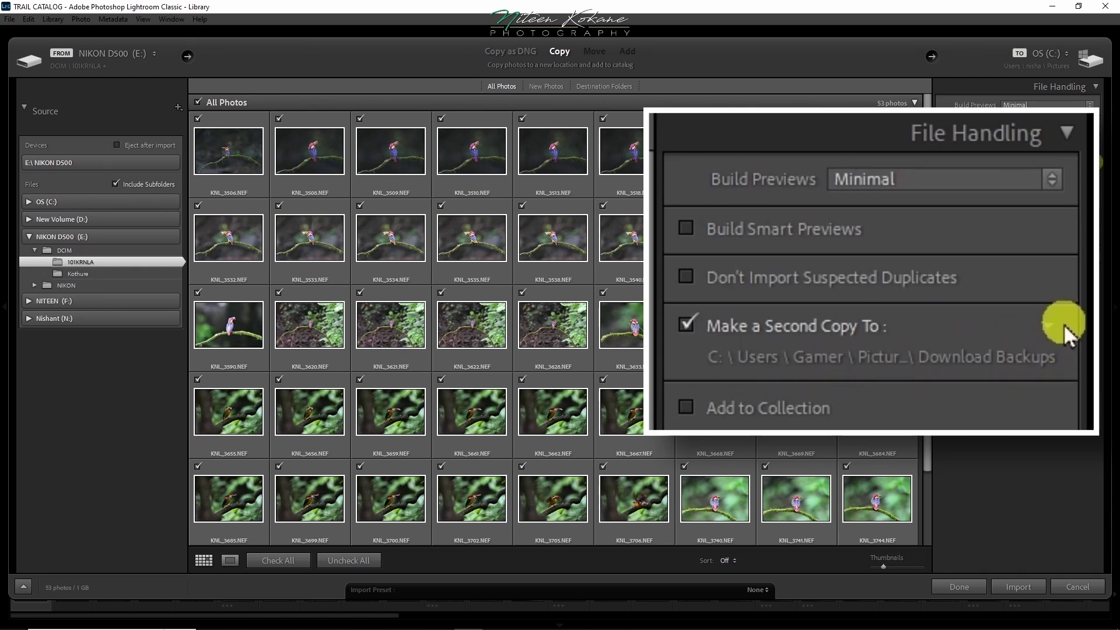
click(694, 316)
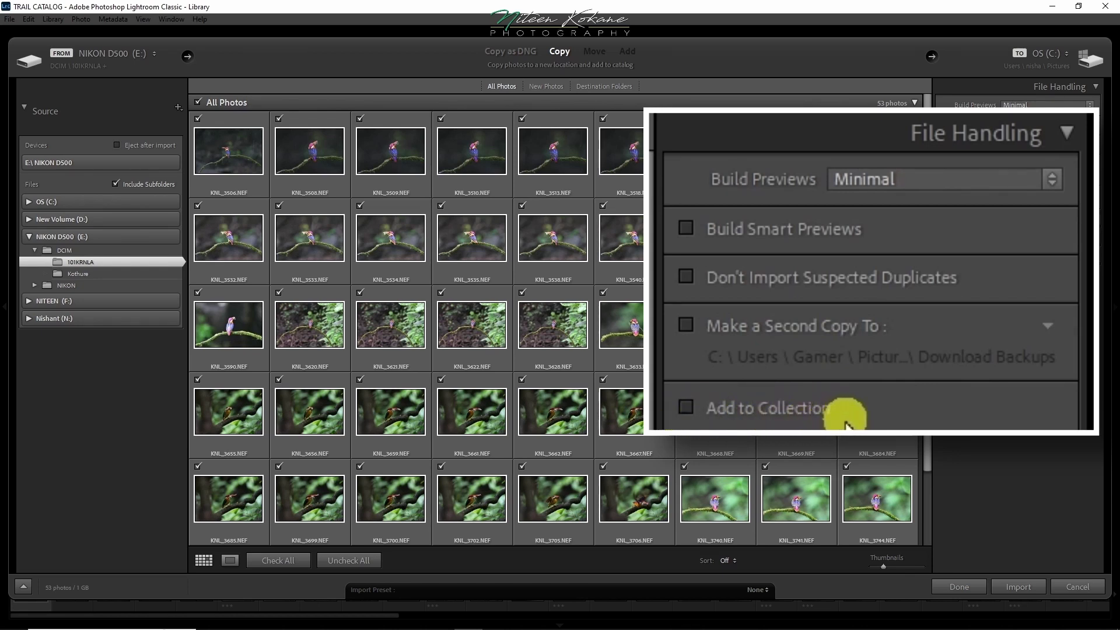
click(1096, 86)
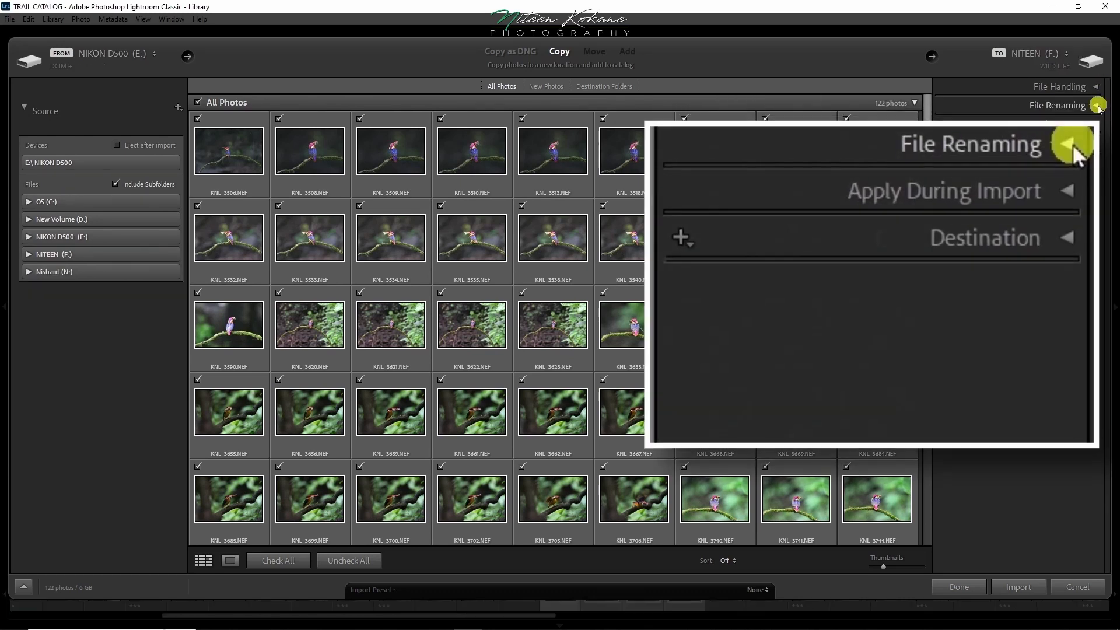
Set the imported files to be renamed with the Custom Name - Sequence template and the custom text Karnala-1
click(1097, 106)
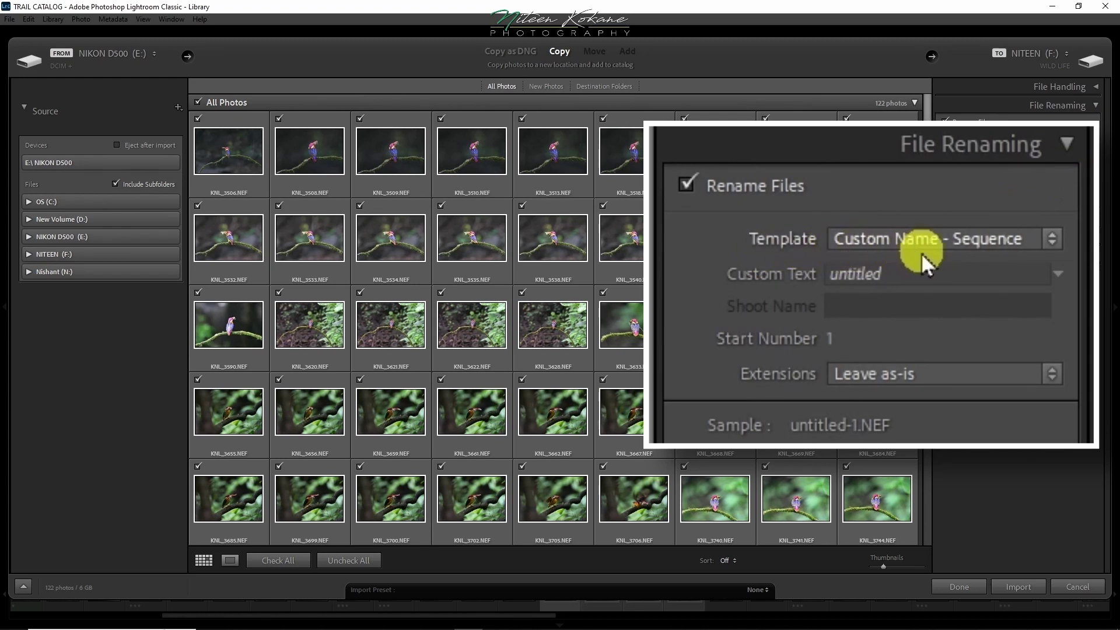
click(1017, 240)
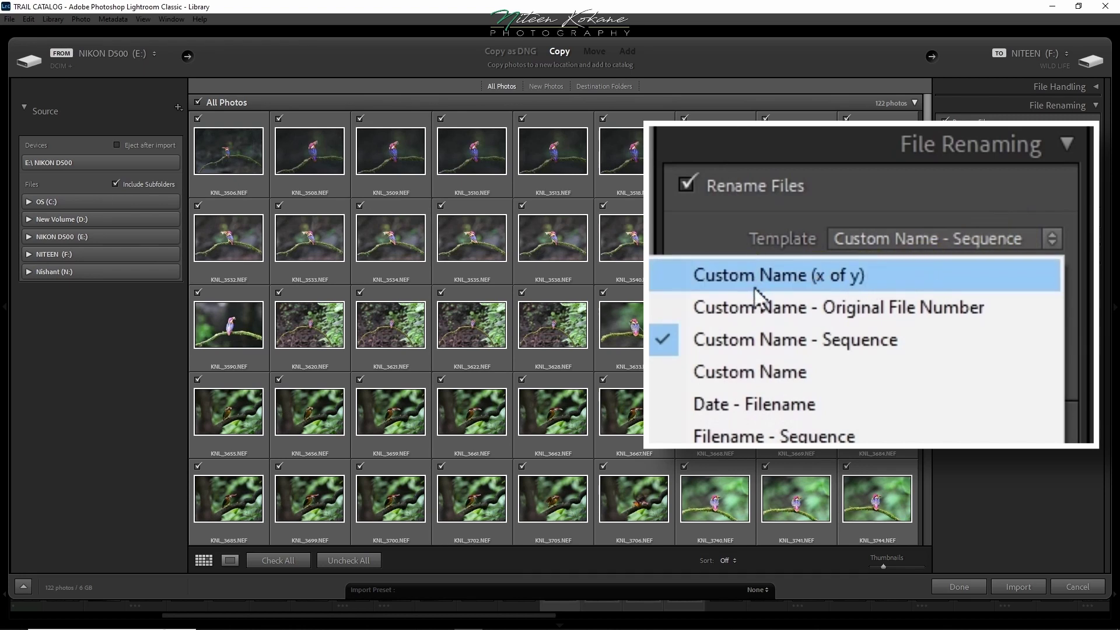
click(754, 344)
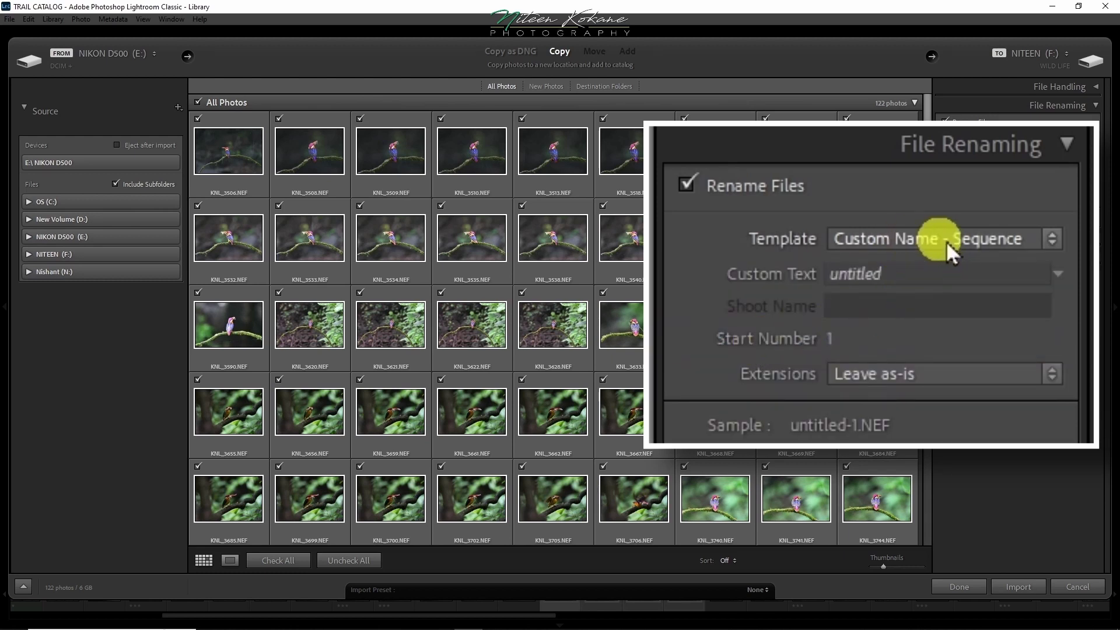
click(924, 273)
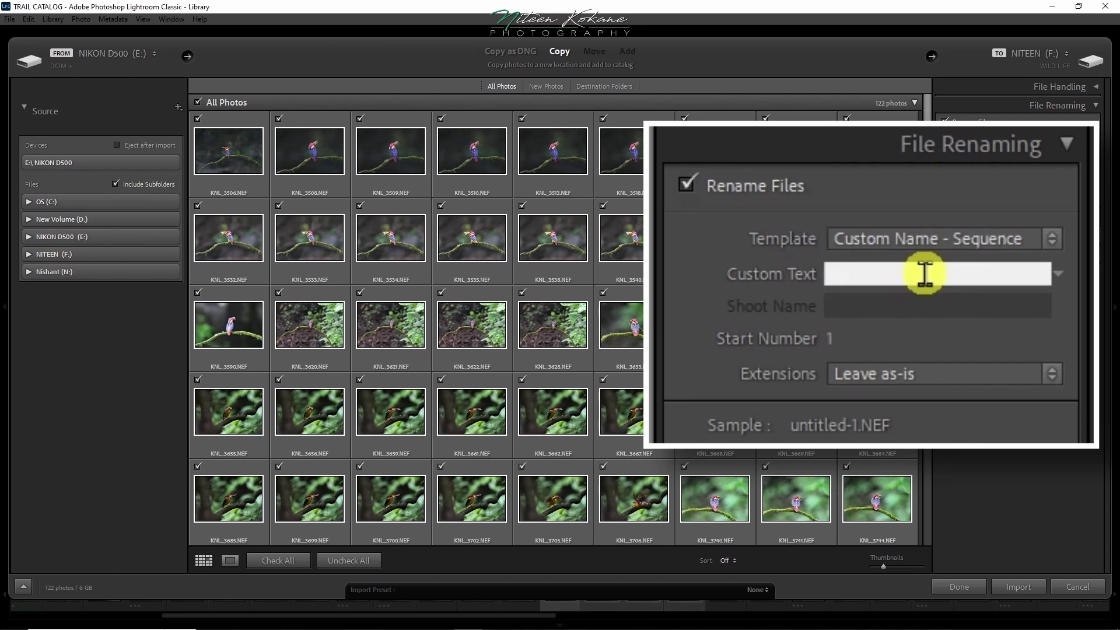
text(Kar)
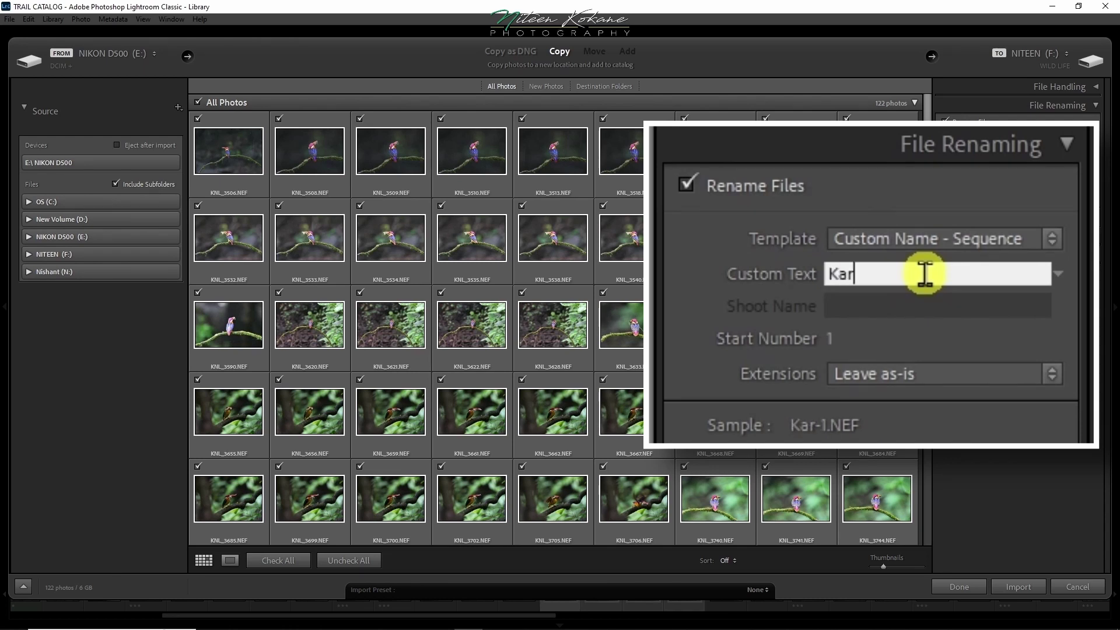
text(nal)
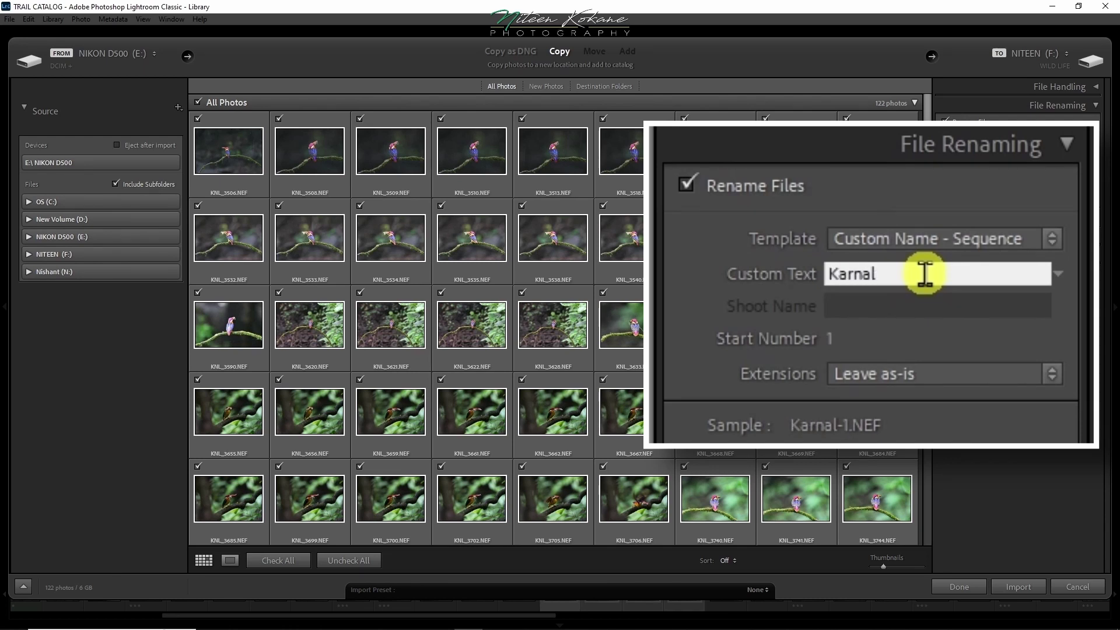
text(a-1)
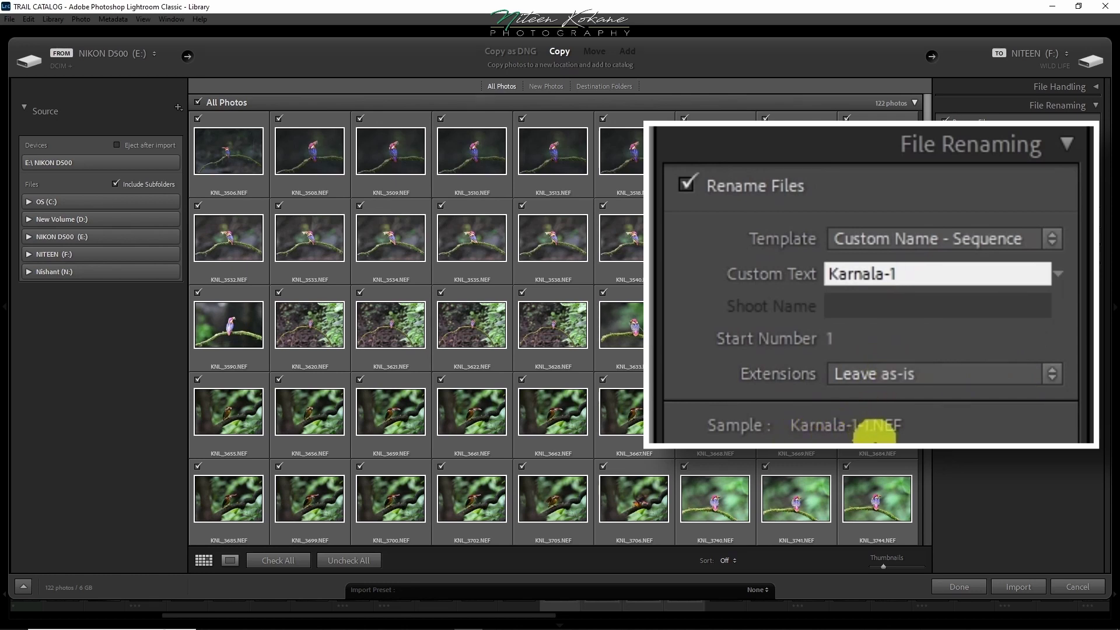
click(1096, 110)
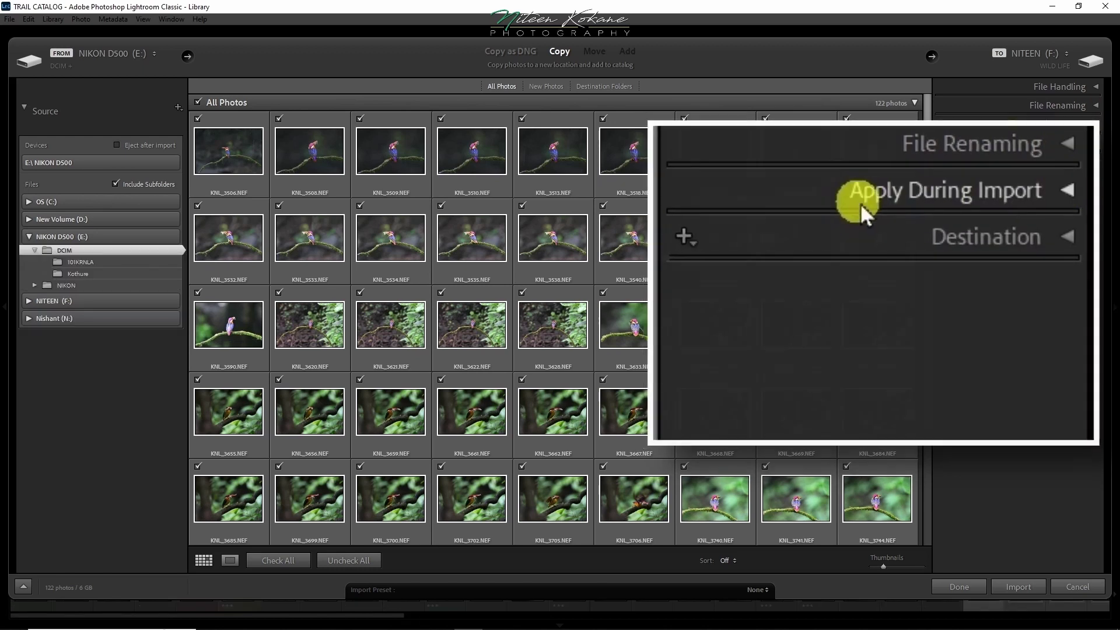
Look through the Develop Settings presets available under Apply During Import, leaving the setting at None
click(1095, 124)
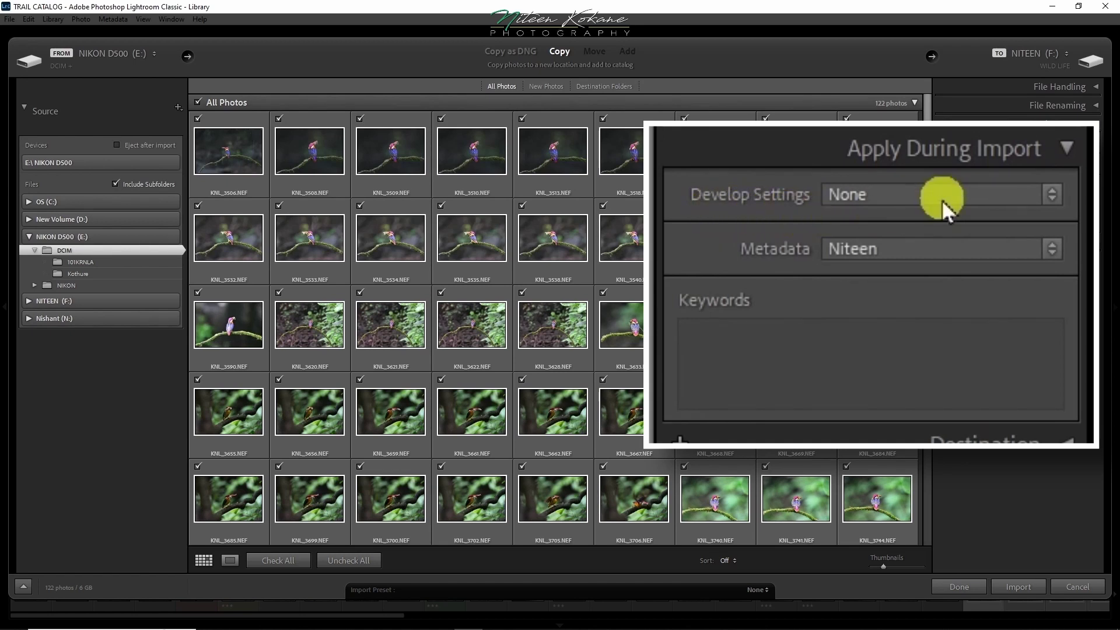
click(925, 194)
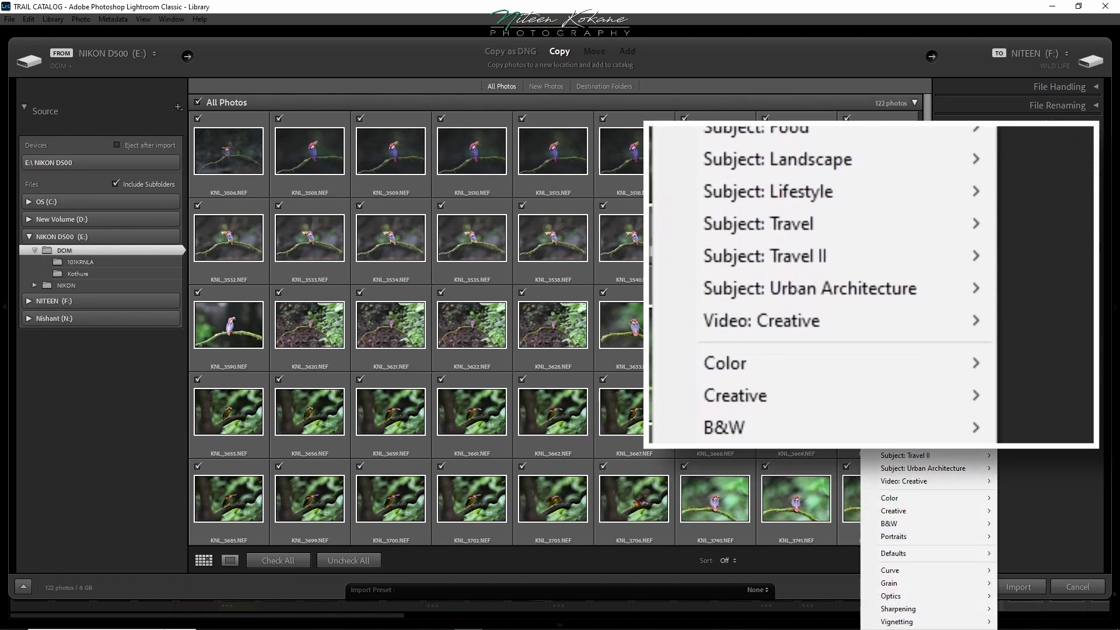
mouse_move(893, 583)
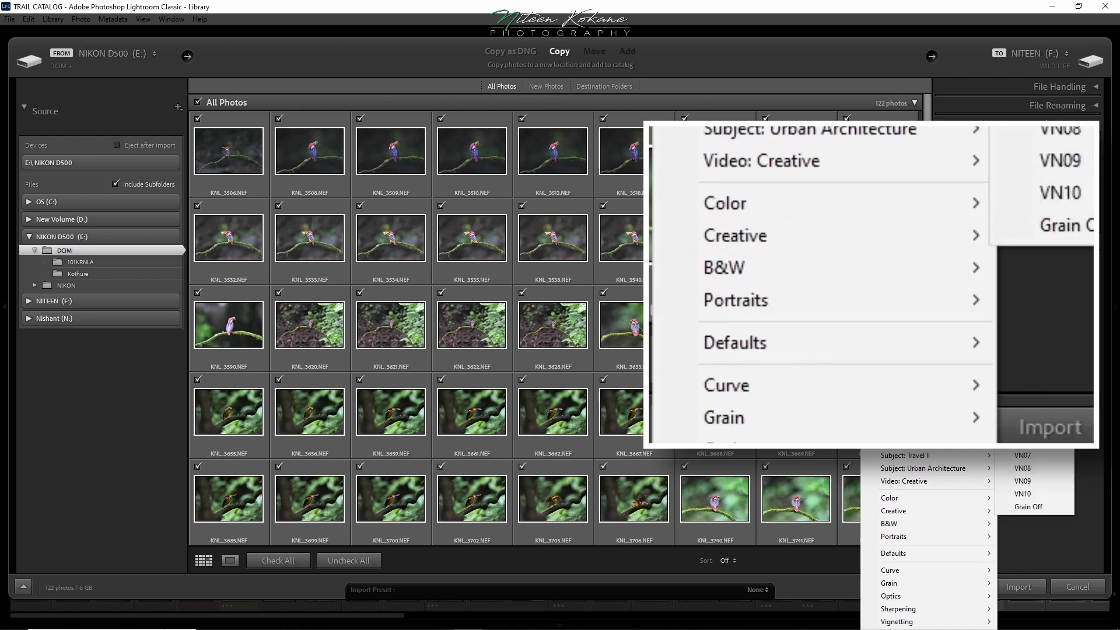
mouse_move(912, 417)
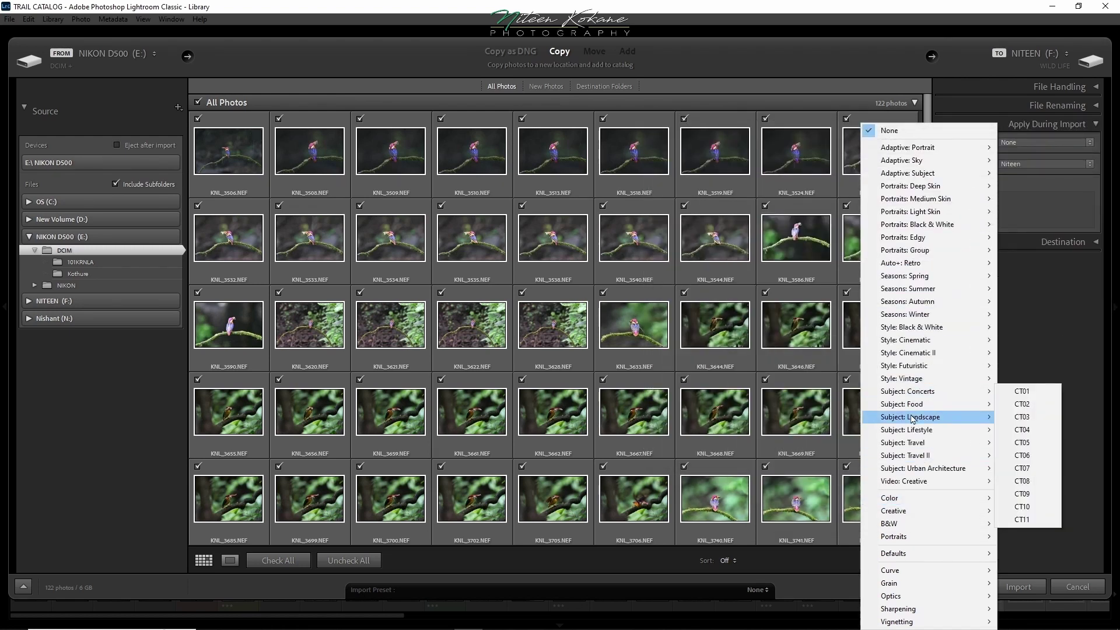
mouse_move(896, 501)
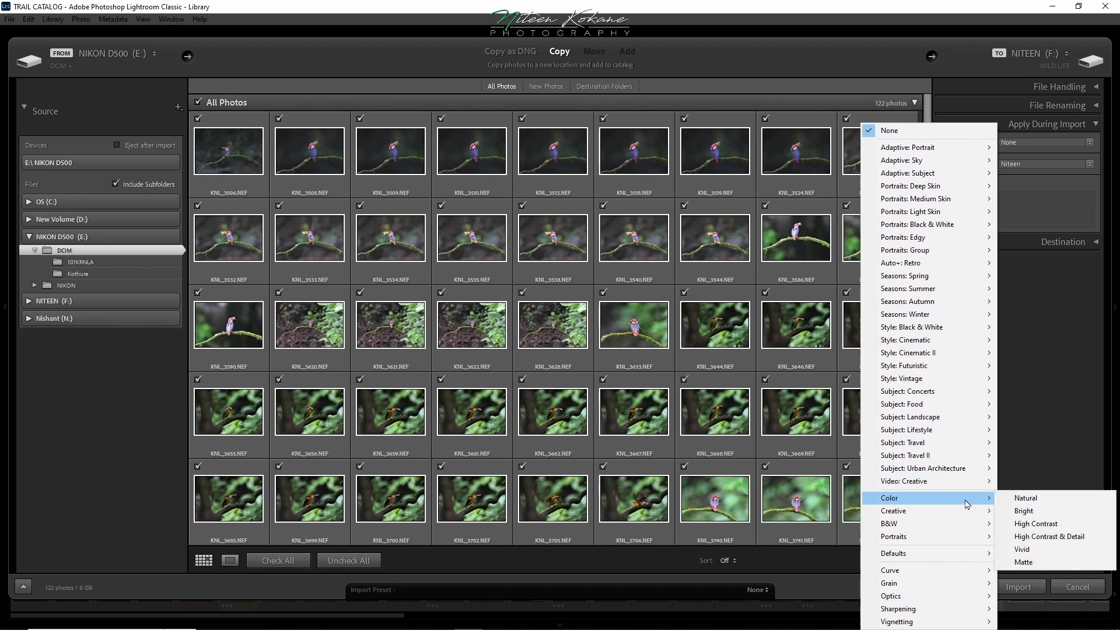
click(1027, 143)
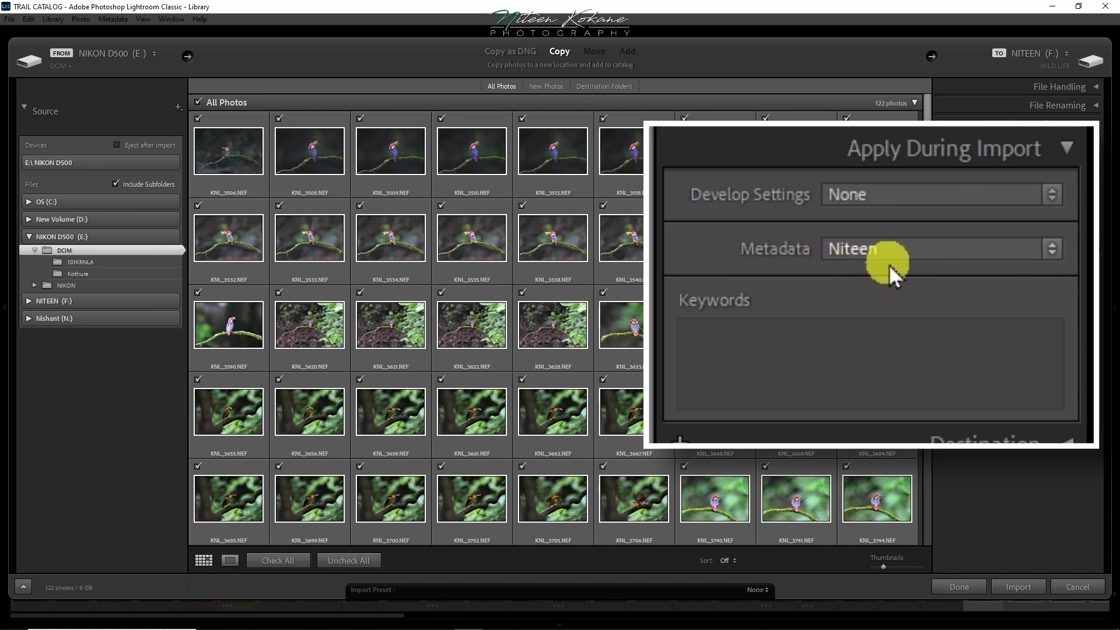
Create a new metadata preset based on the photographer's saved preset, checking its IPTC Copyright and IPTC Creator fields
click(965, 248)
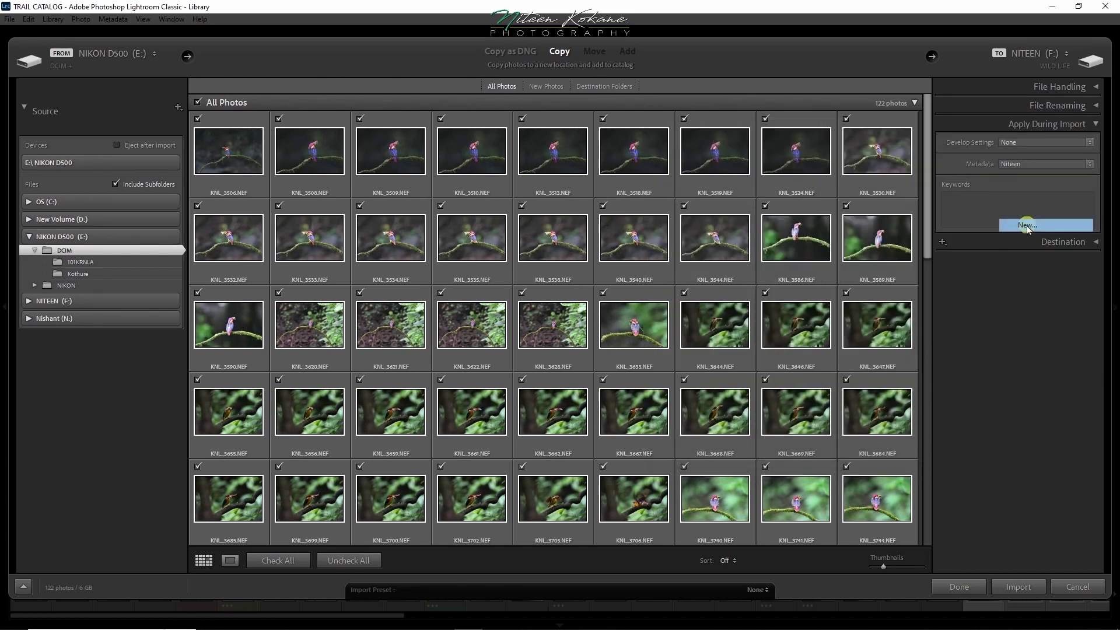
click(955, 223)
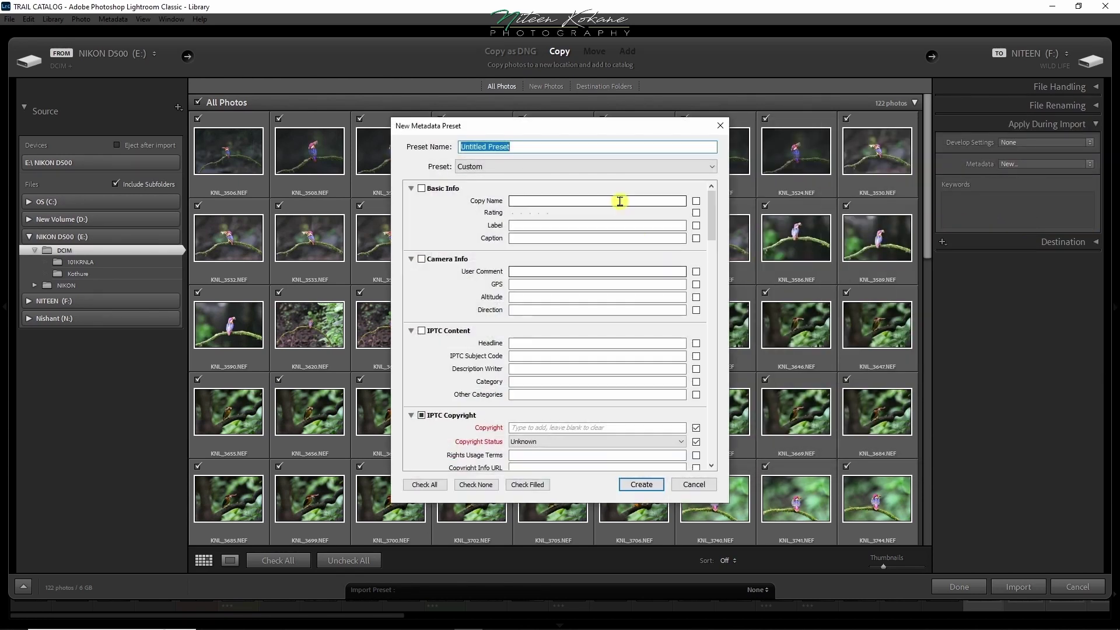
click(518, 161)
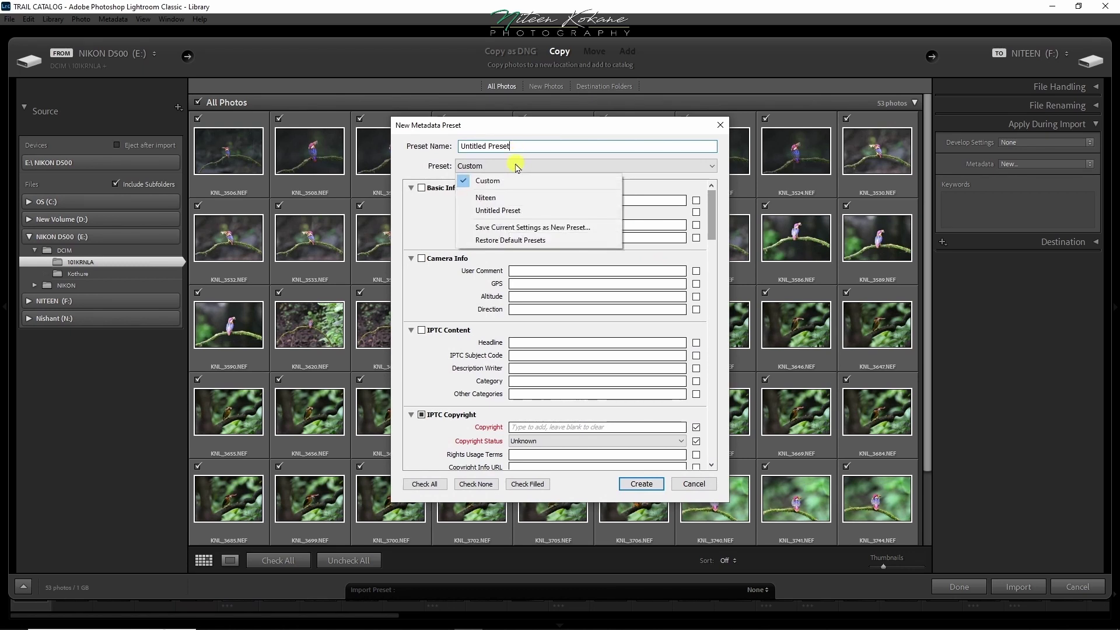
click(484, 198)
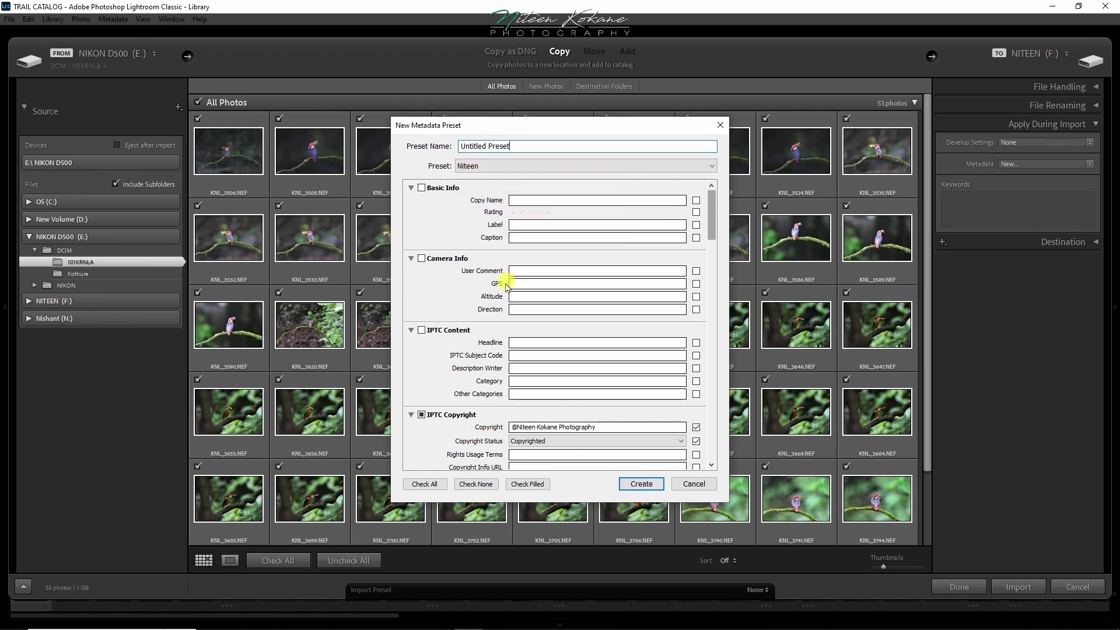
scroll(513, 322, down, 10)
scroll(548, 327, up, 6)
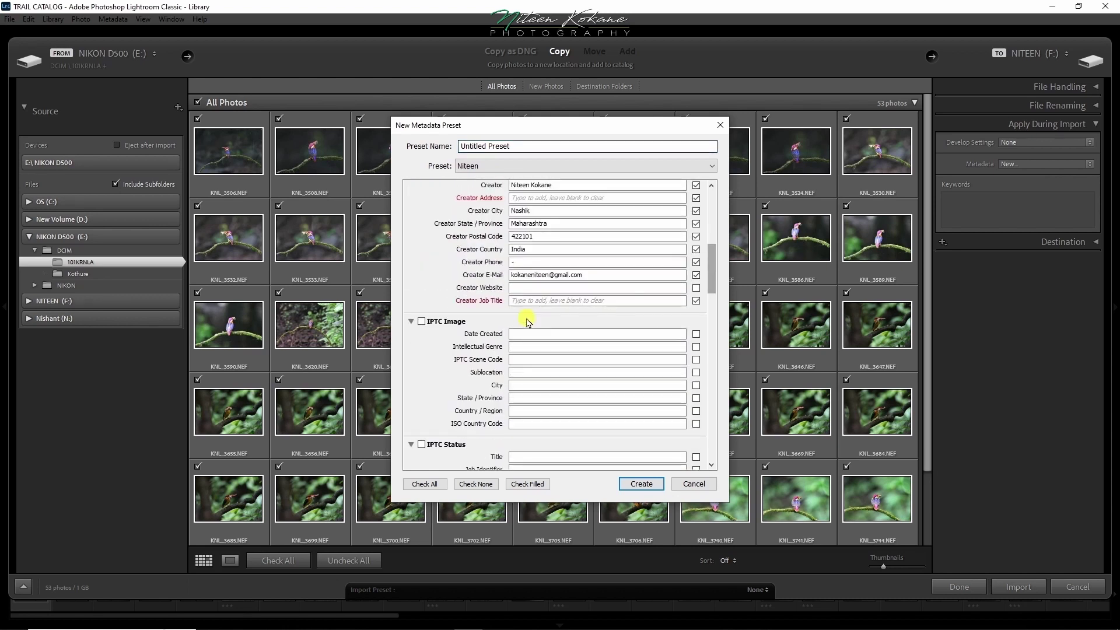
scroll(535, 248, up, 4)
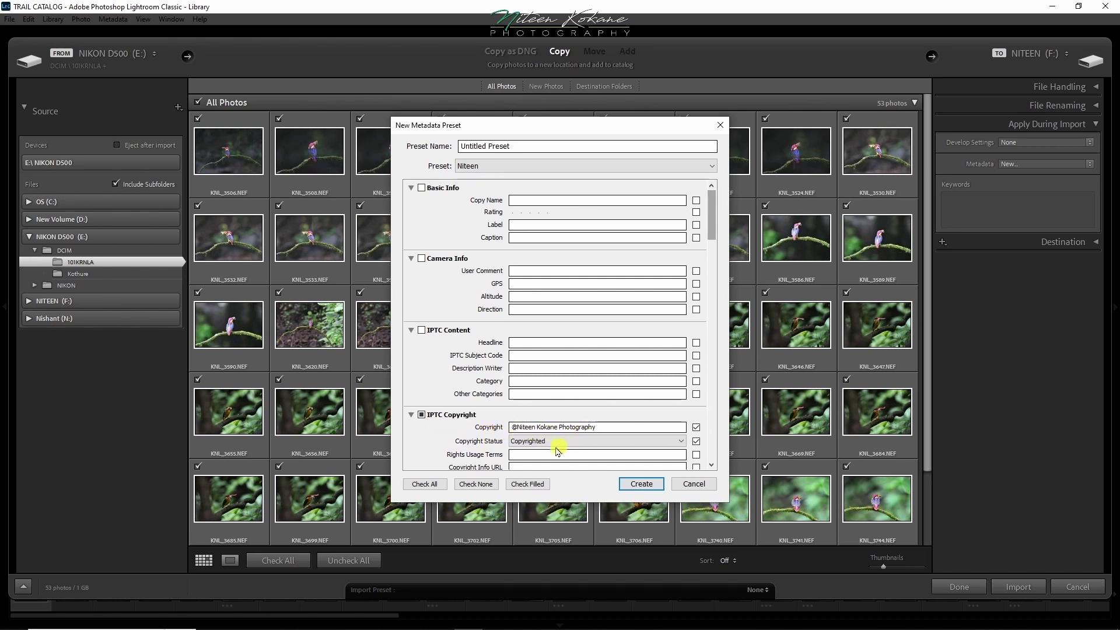
drag(705, 233, 708, 250)
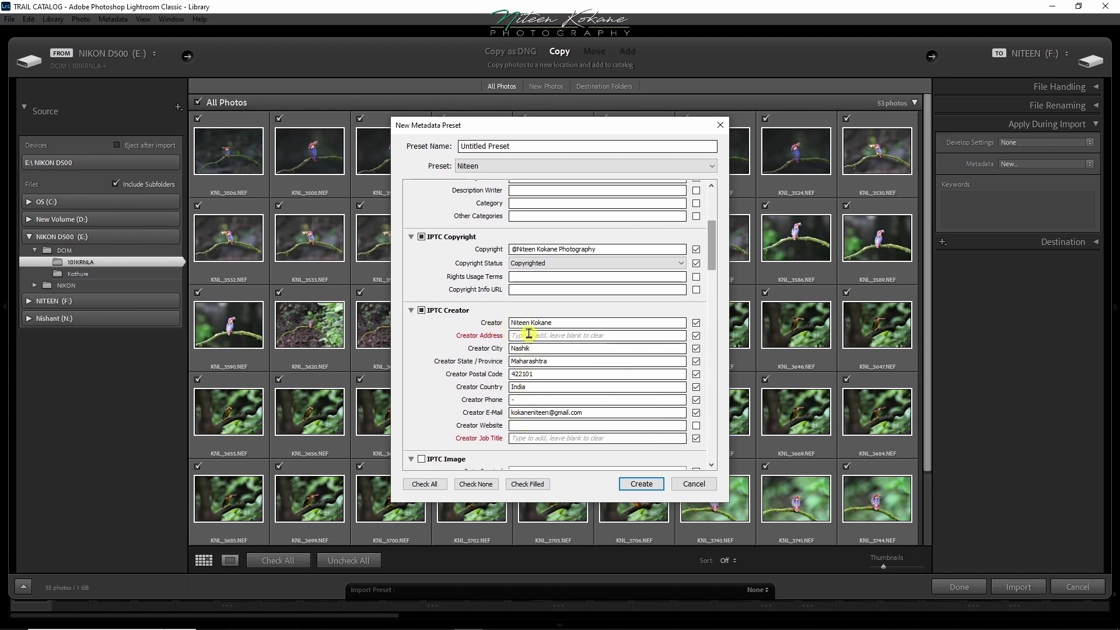
click(642, 484)
Set the import destination to place the photos into a subfolder named 2Karnaka16Sep23
click(1097, 143)
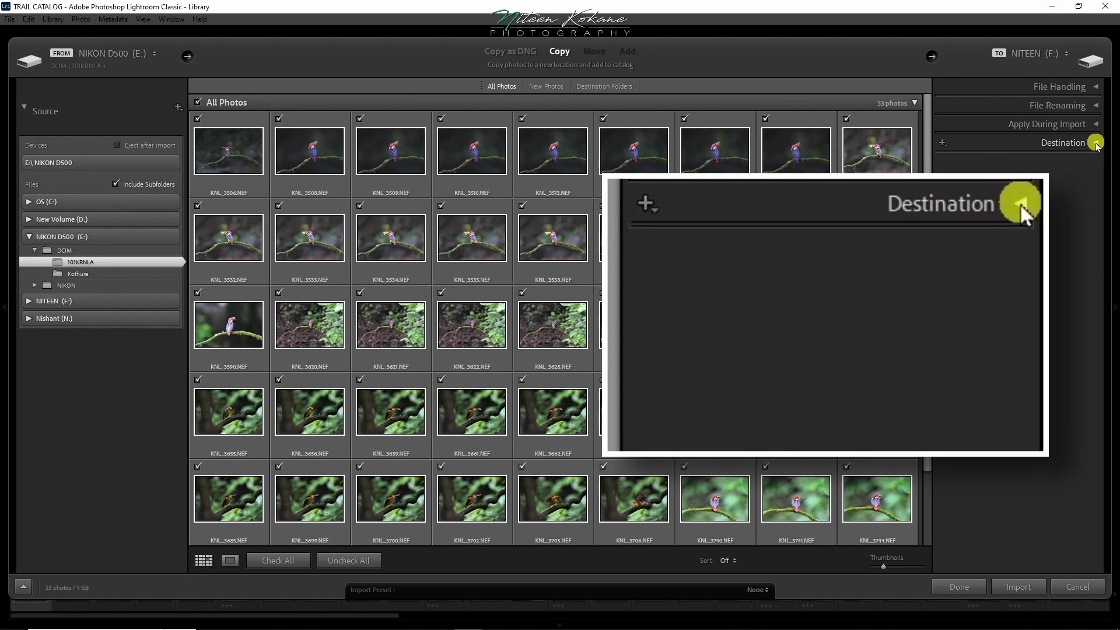
click(1096, 143)
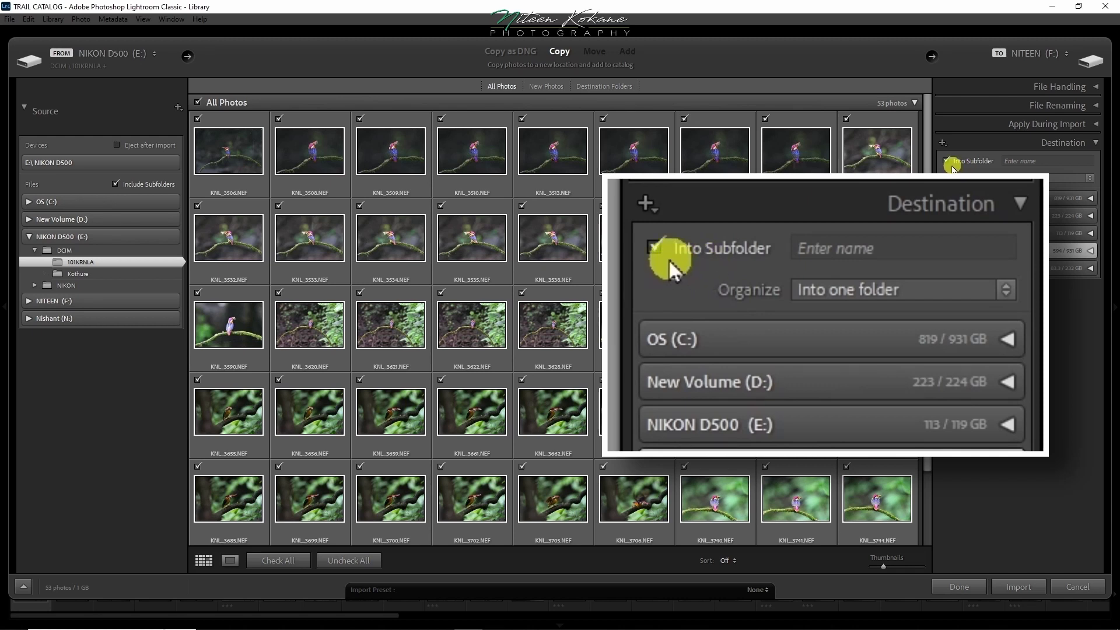
click(947, 162)
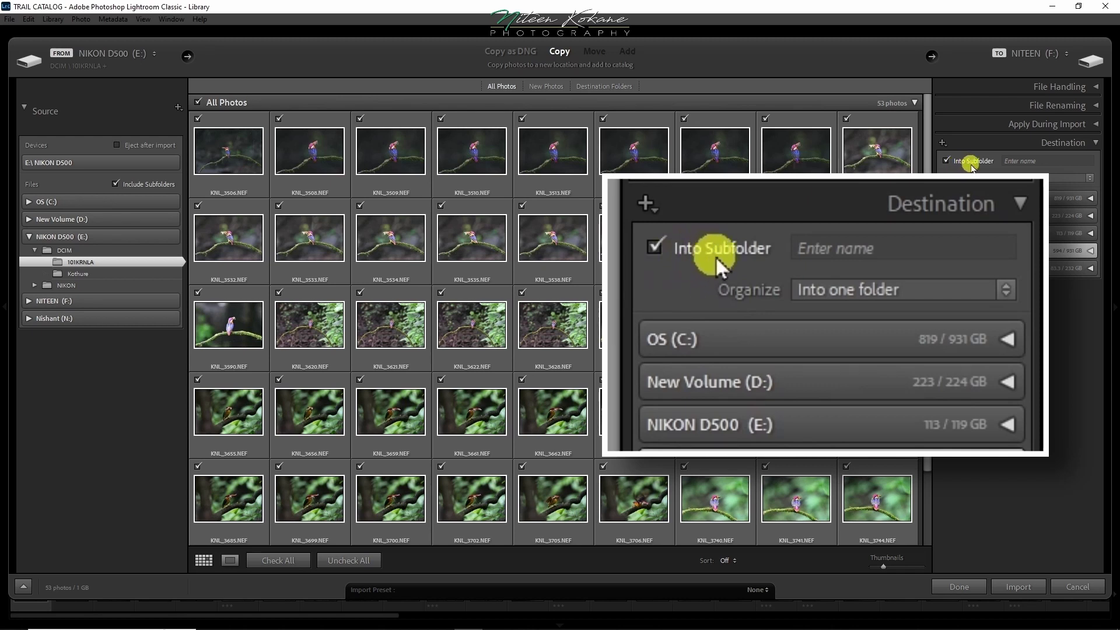
click(1006, 161)
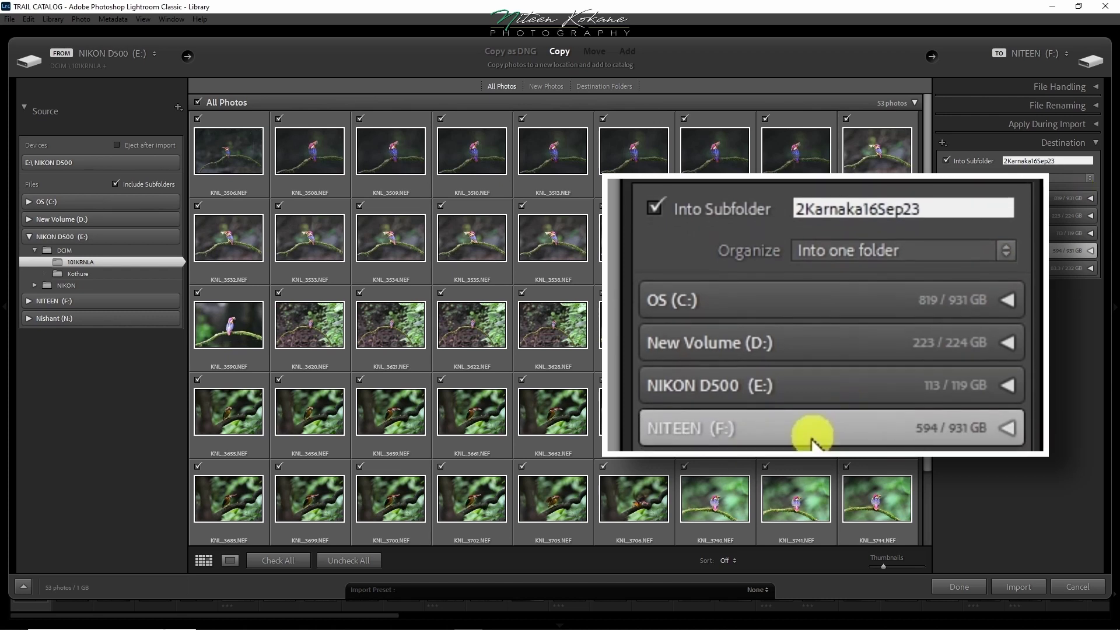
Choose the WILD LIFE folder on the F: drive as the destination and start the import
click(1089, 250)
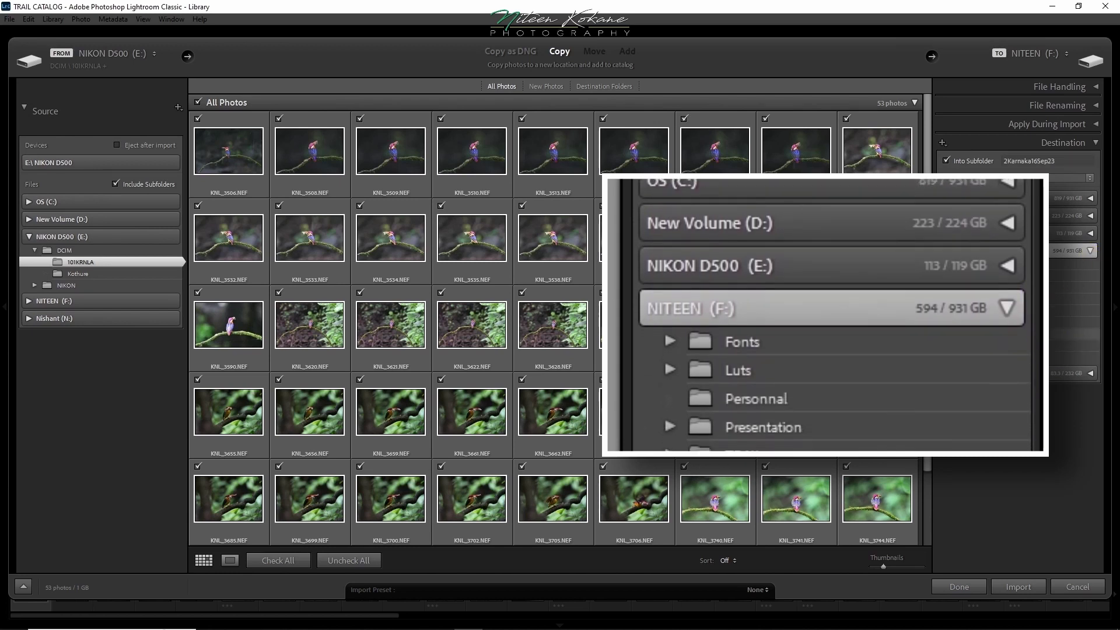
click(1036, 336)
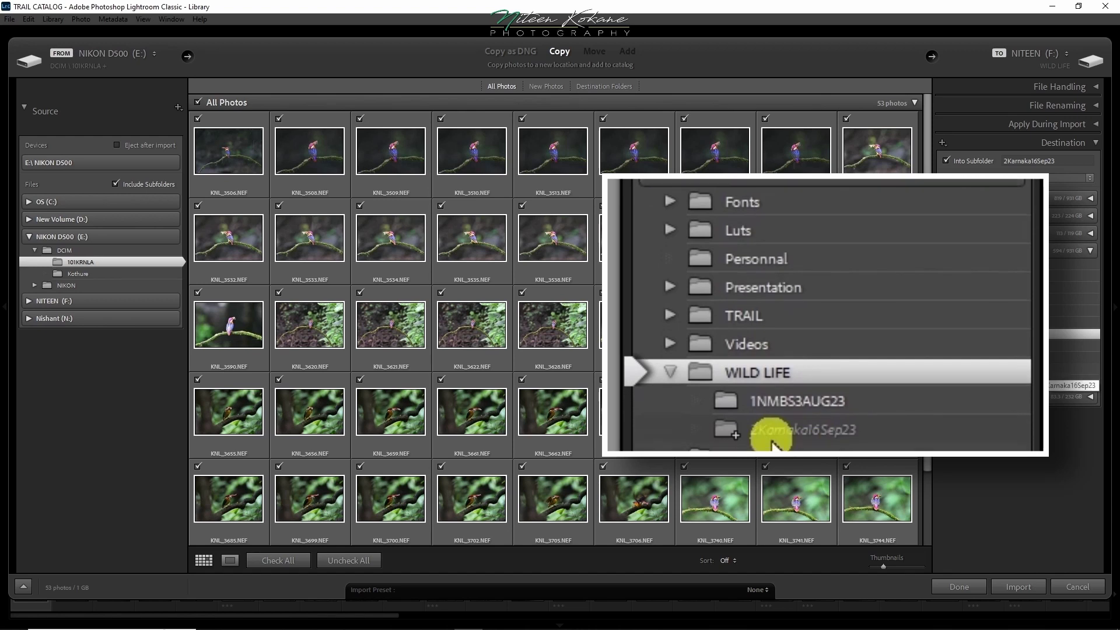
click(1019, 587)
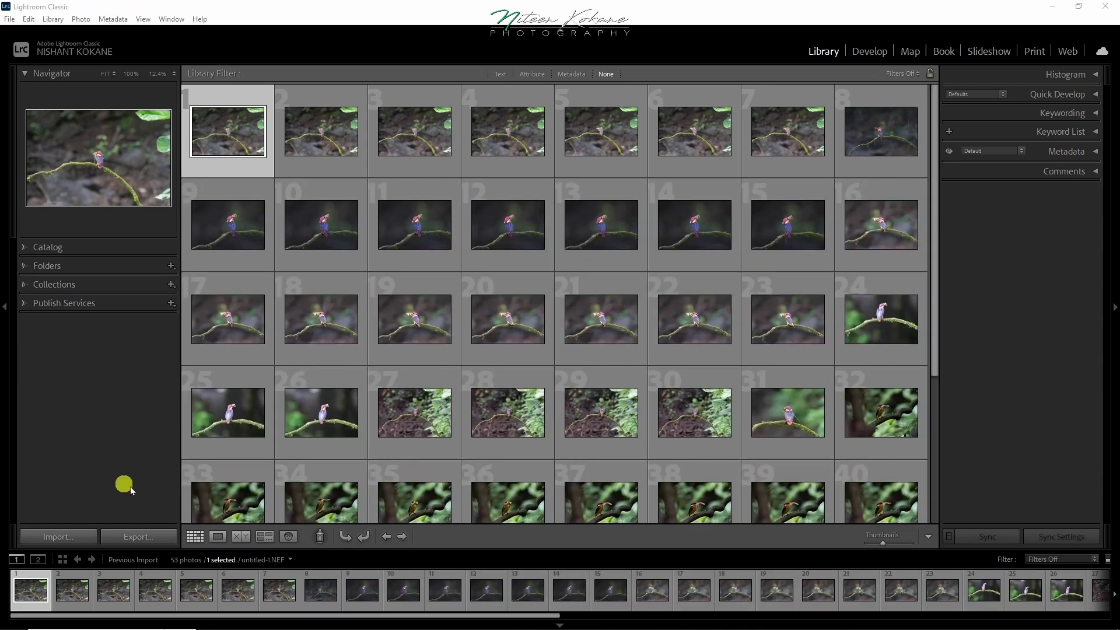
Check the catalog's folder list on the F: drive and show all photos in the WILD LIFE folder
click(25, 267)
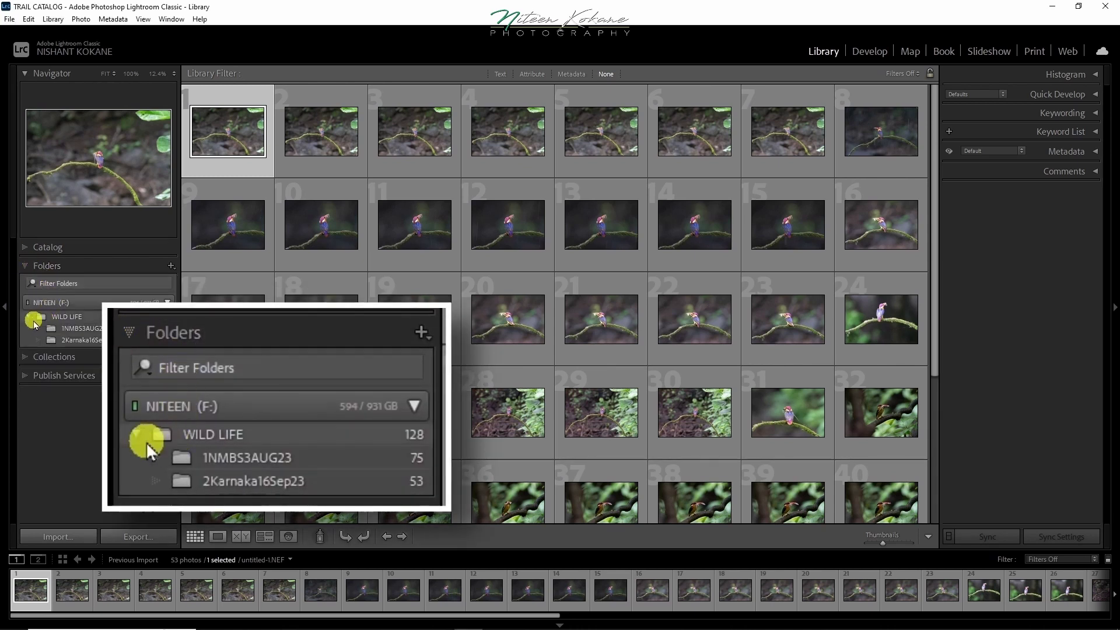
click(50, 319)
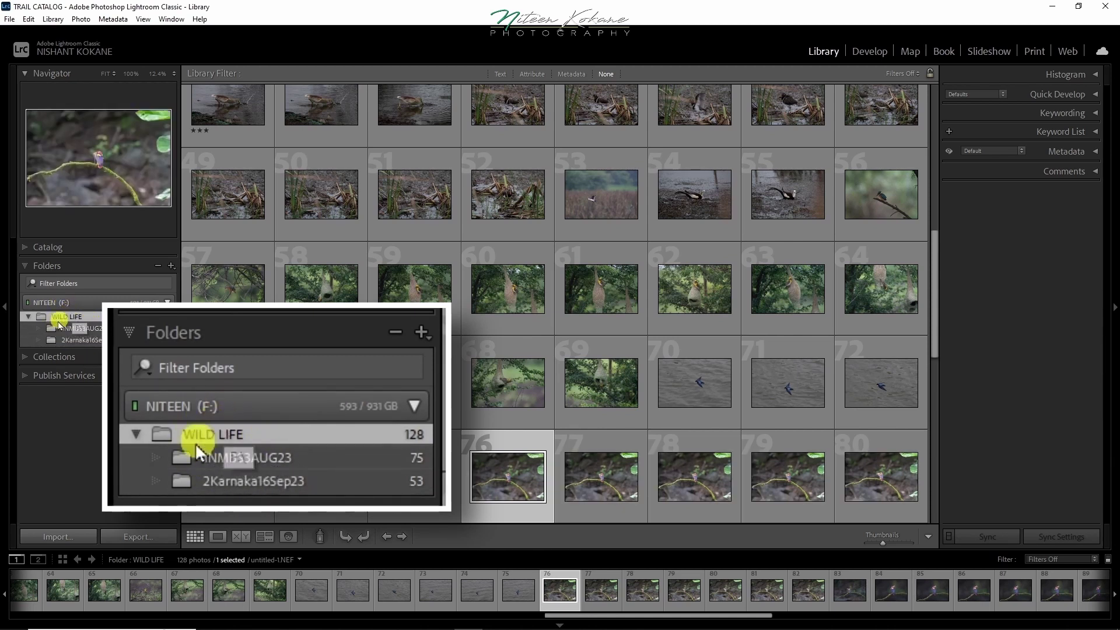
click(25, 266)
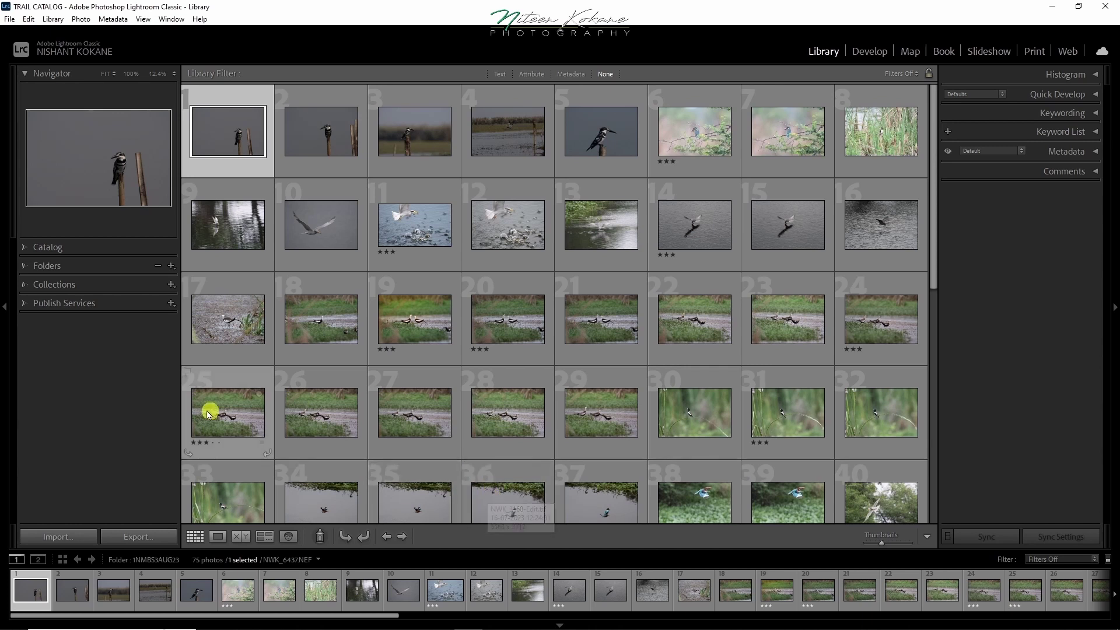
click(25, 266)
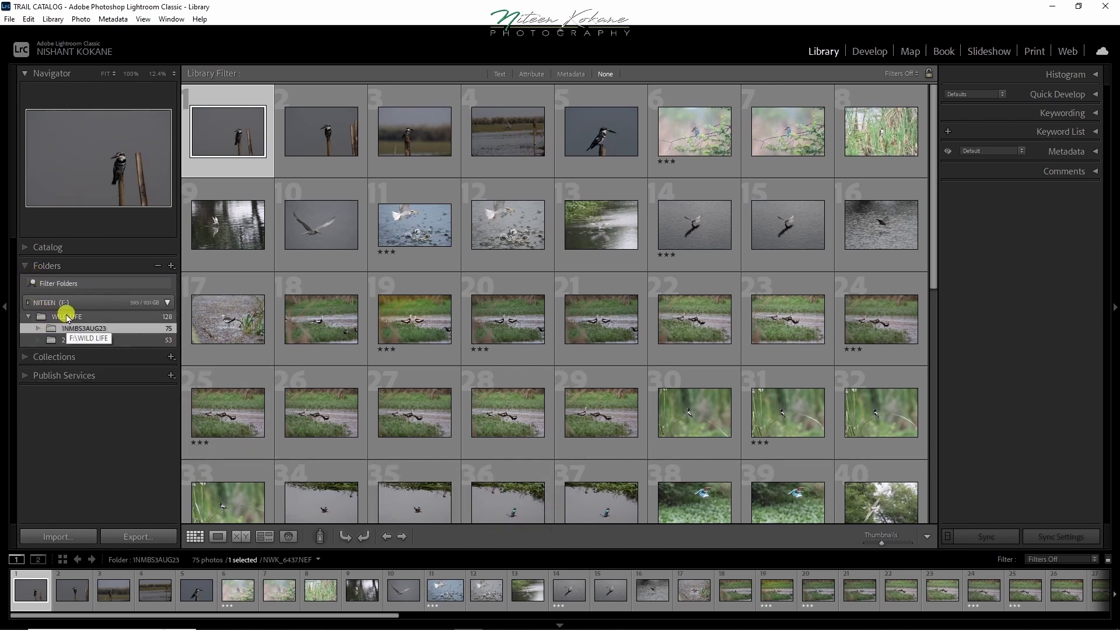
click(66, 318)
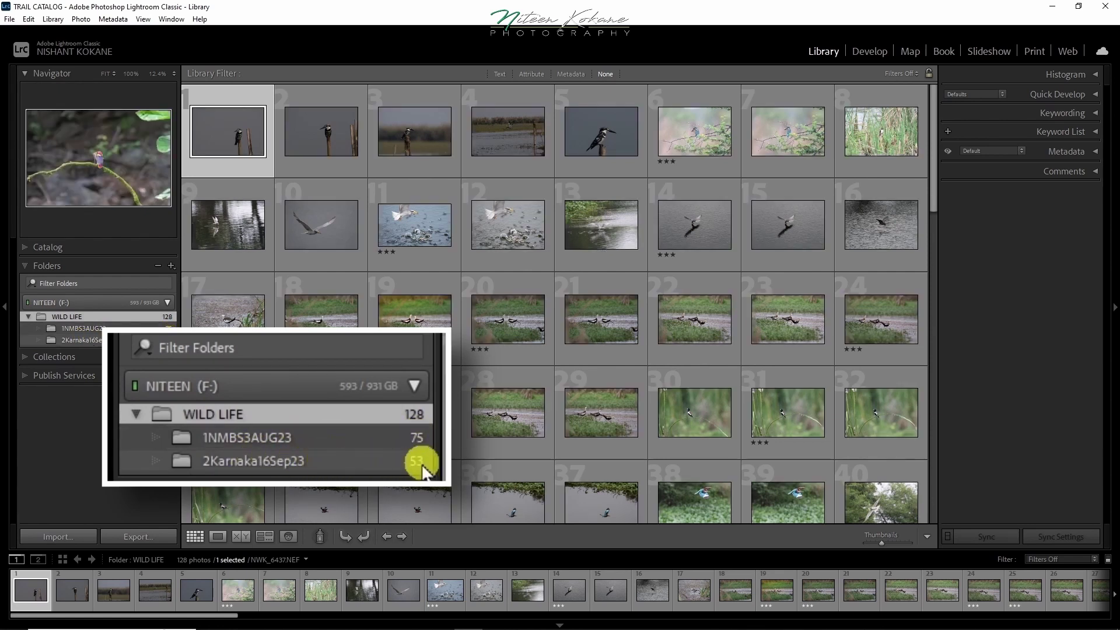
Browse the photos in the 1NMBS3AUG23 folder and those in the 2Karnaka16Sep23 folder
click(169, 328)
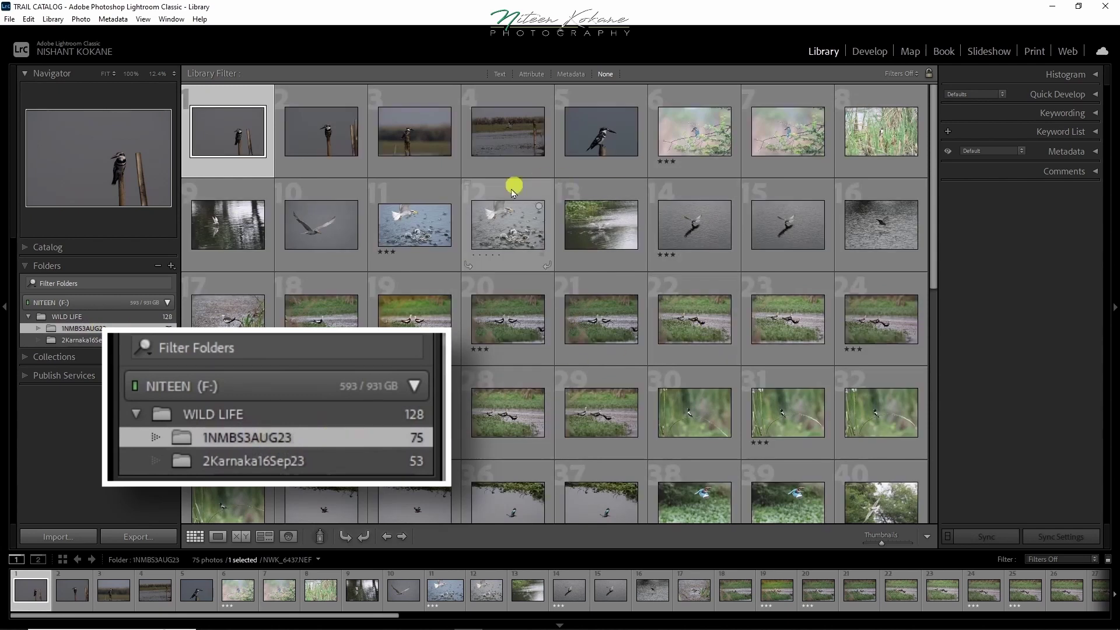
drag(932, 187, 932, 475)
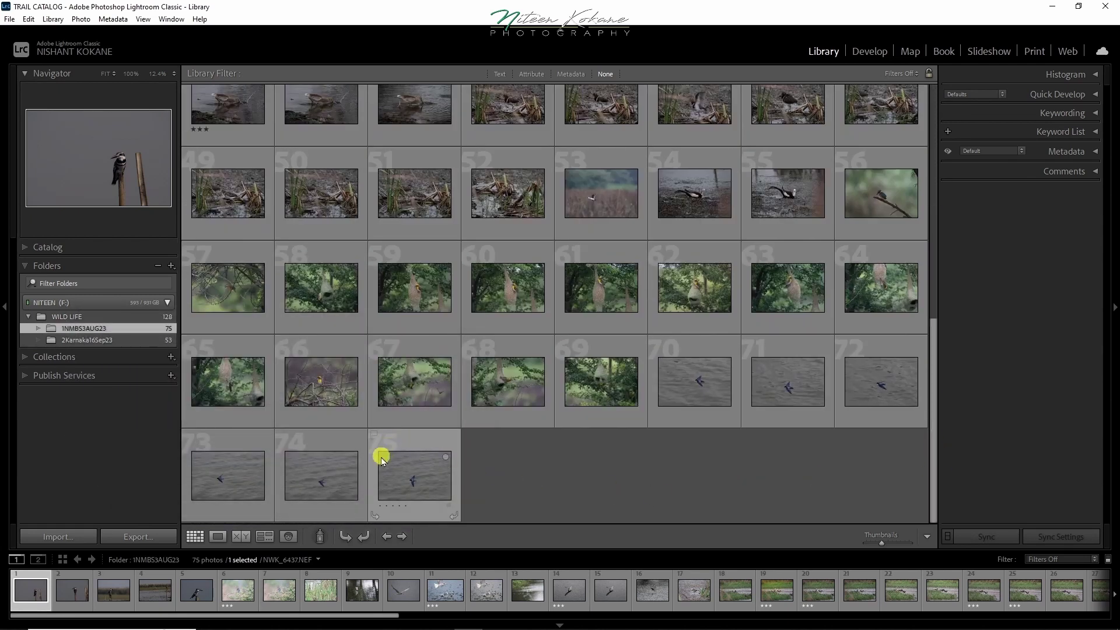
click(122, 341)
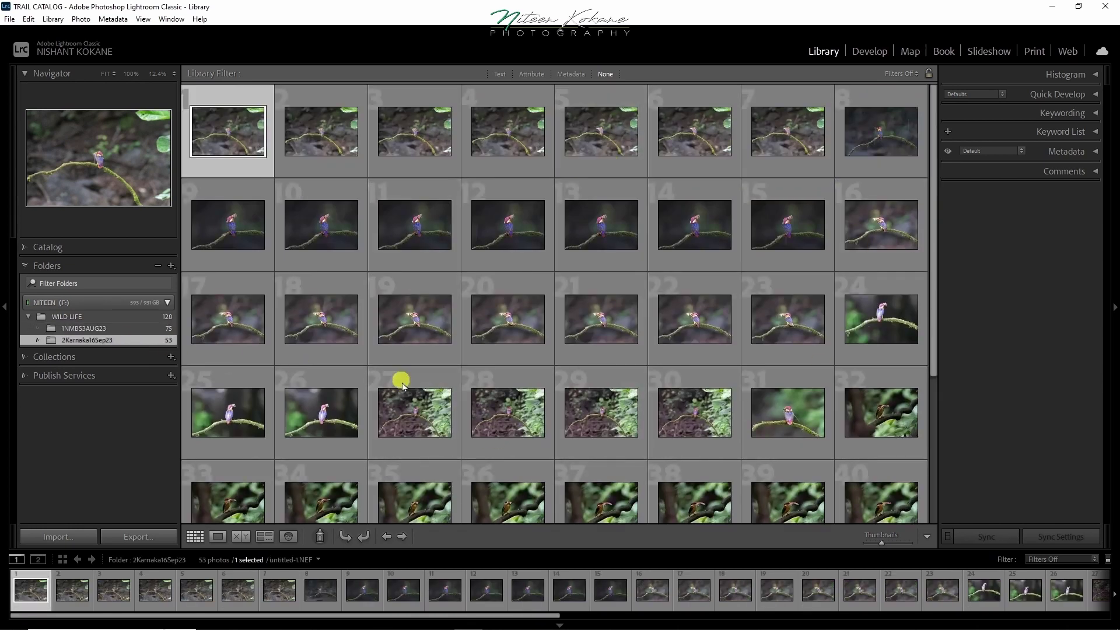
scroll(402, 385, down, 4)
scroll(368, 281, up, 1)
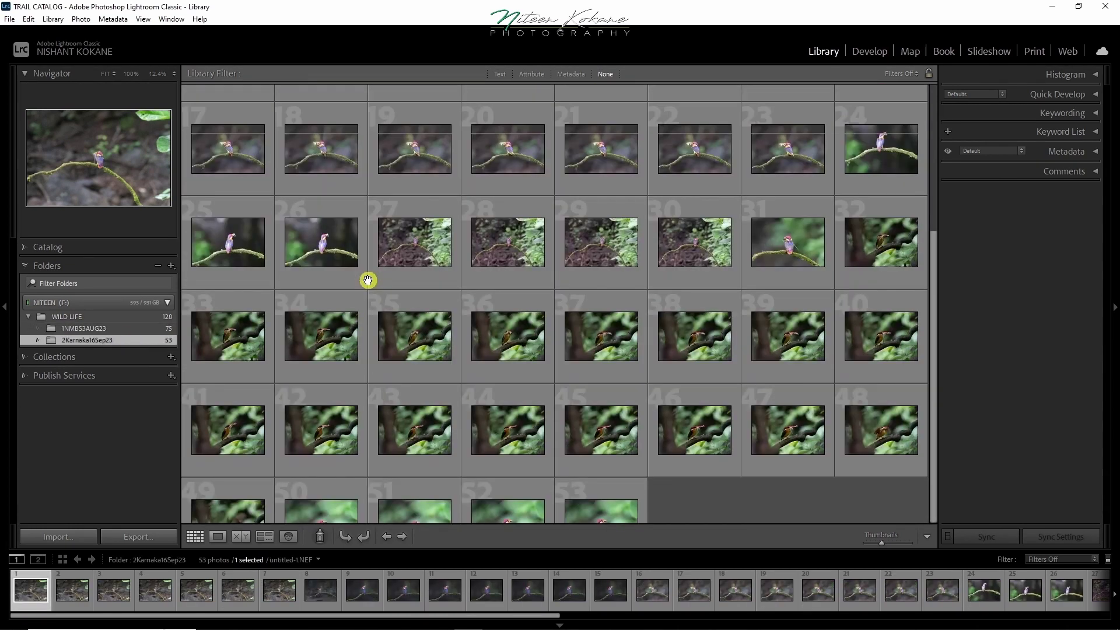
scroll(368, 281, up, 3)
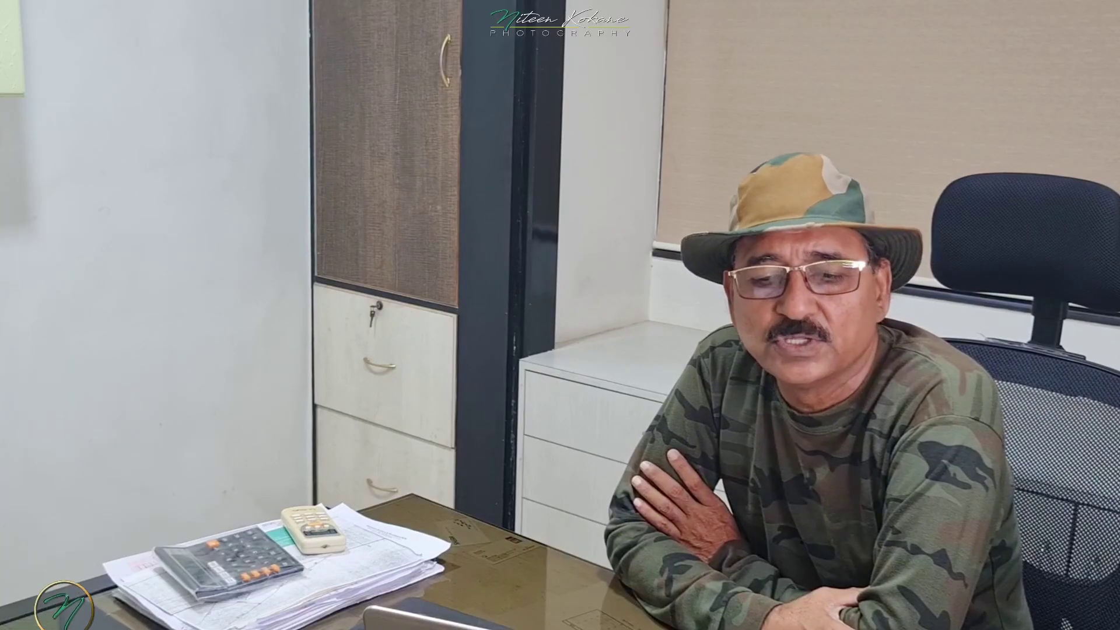